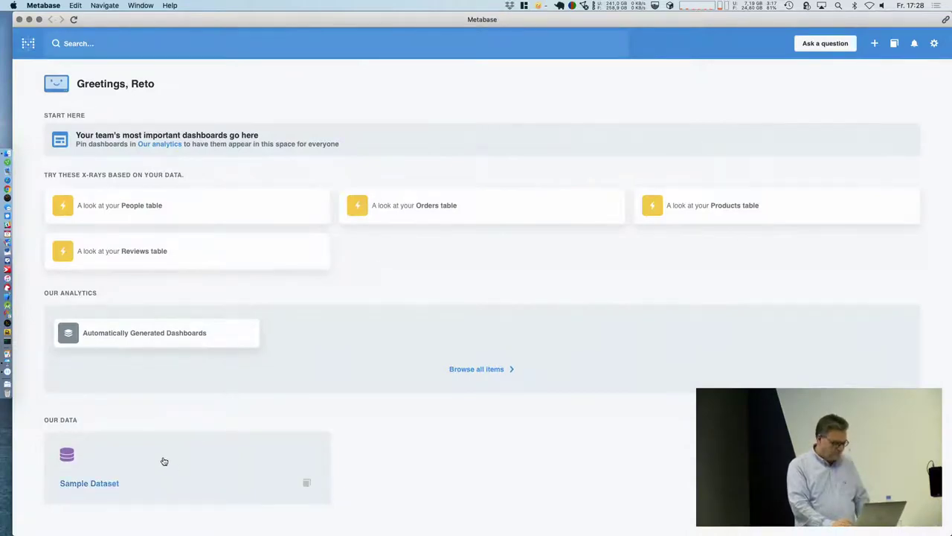
Step: Open the Orders table of the Sample Dataset and look through its rows and the fields available for filtering
click(115, 485)
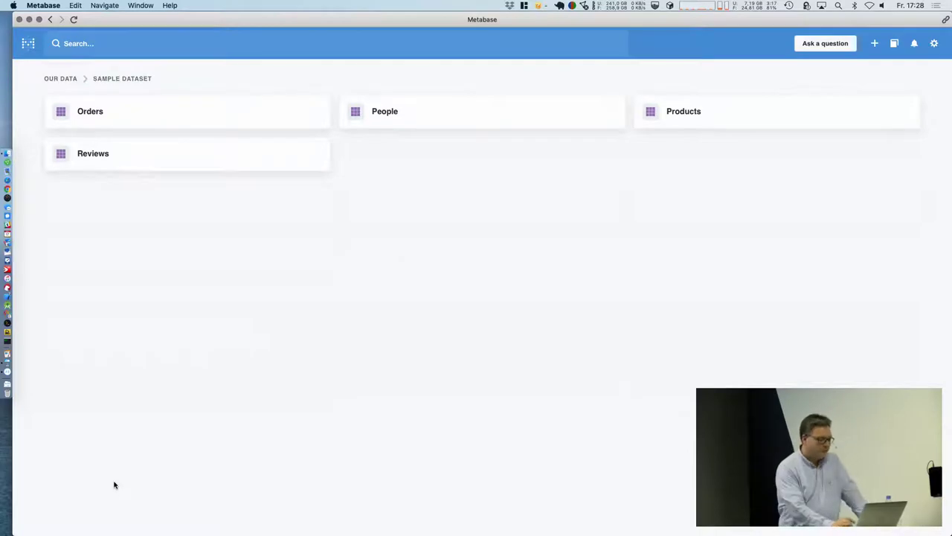
click(94, 121)
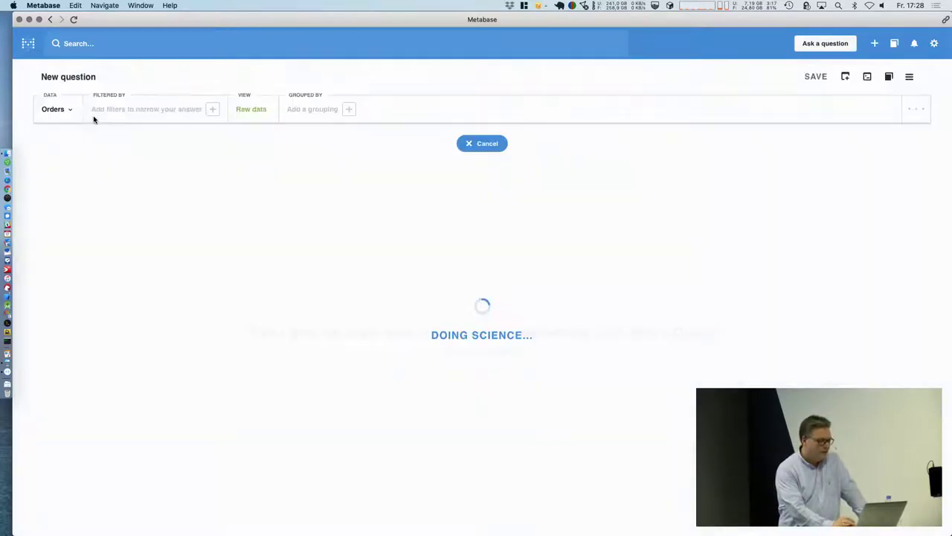
scroll(297, 304, down, 5)
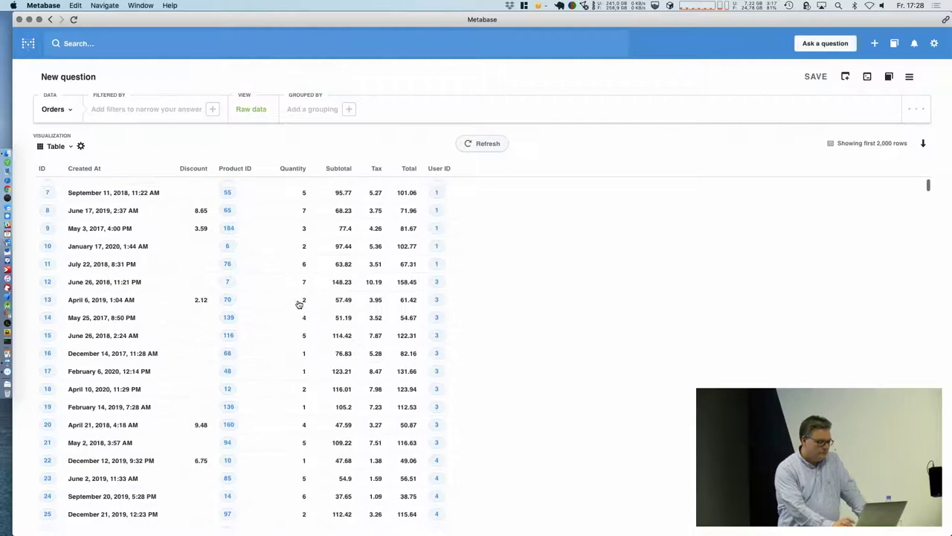
scroll(298, 304, up, 3)
scroll(299, 304, down, 3)
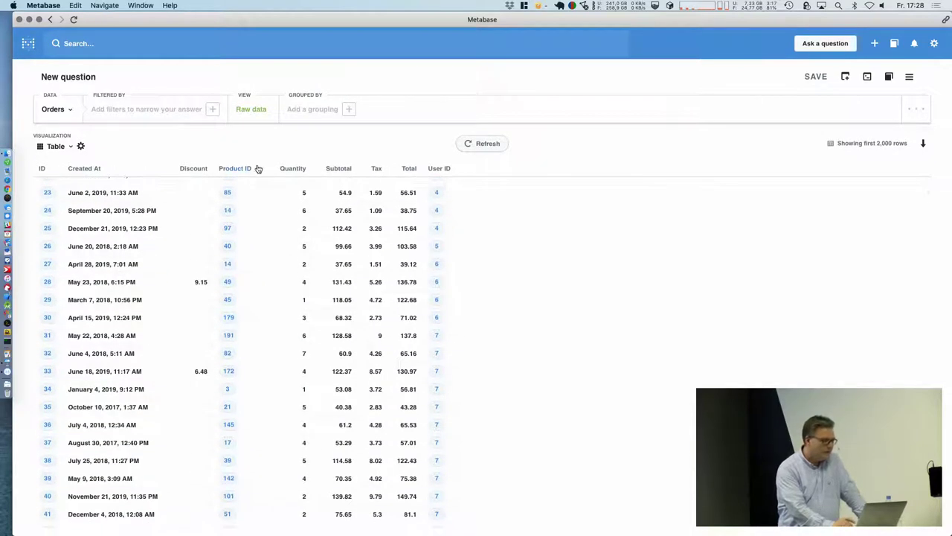
click(213, 110)
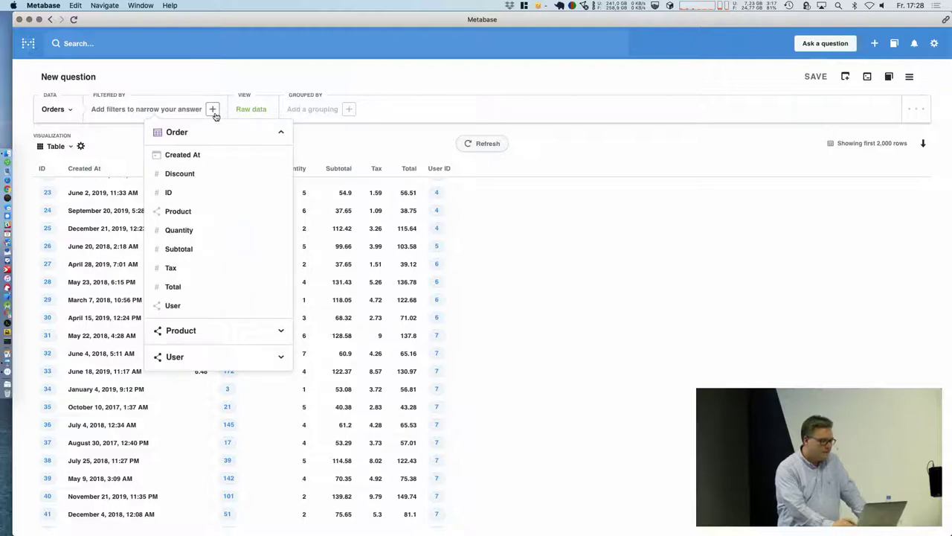
click(263, 82)
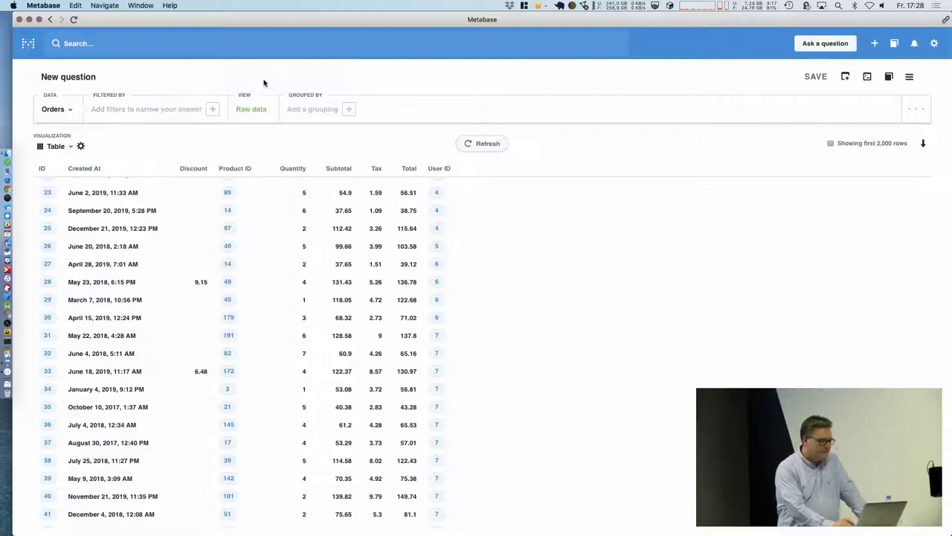
Step: Return to the home page, open the Sample Dataset's People table and browse through its columns and rows
click(33, 44)
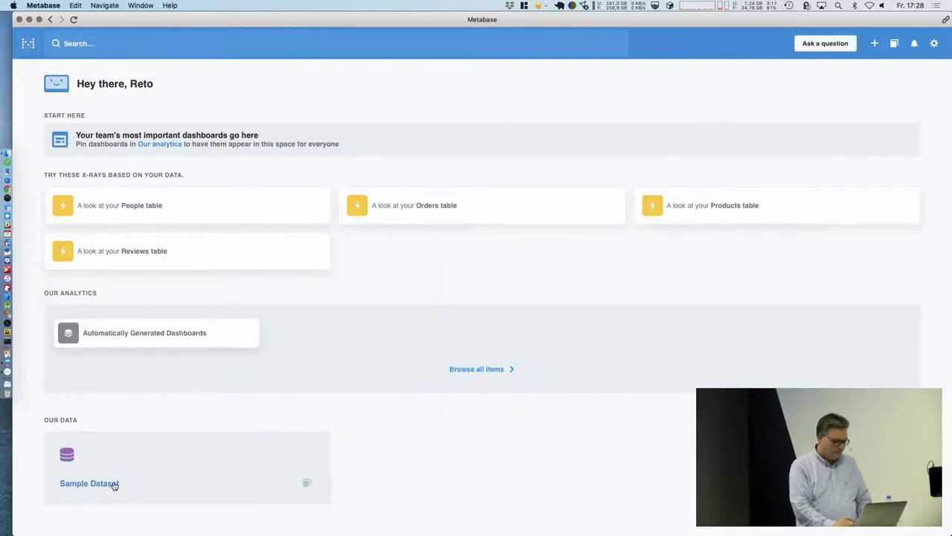
click(114, 484)
click(387, 102)
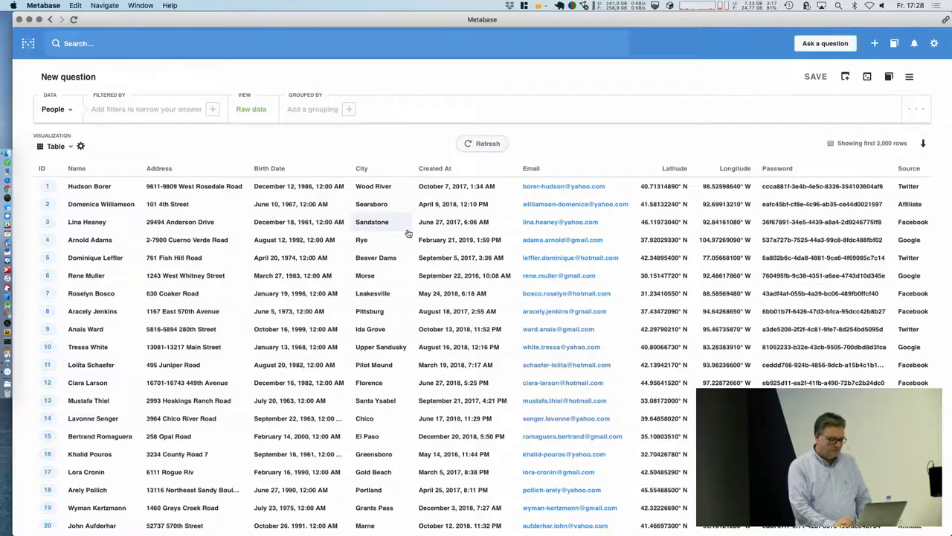
scroll(407, 234, right, 2)
scroll(407, 233, left, 2)
scroll(408, 234, down, 20)
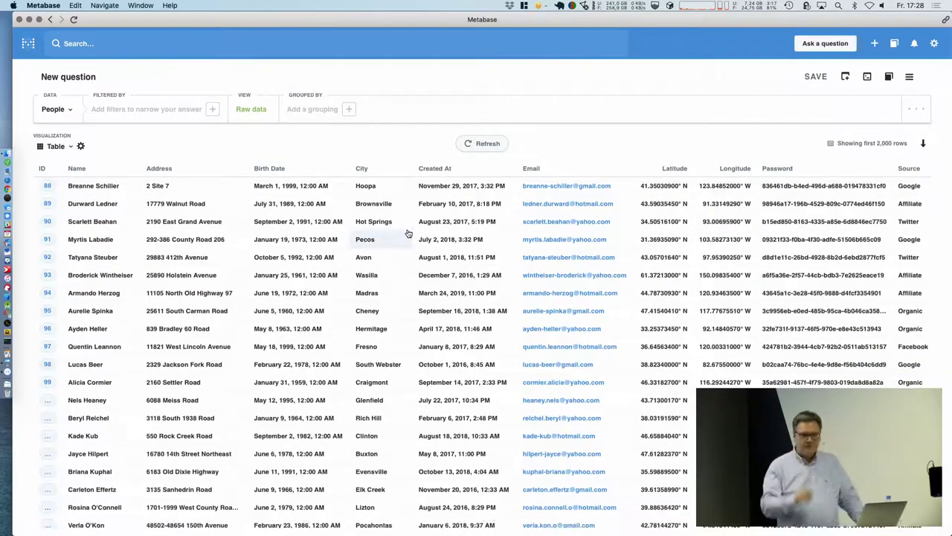
scroll(408, 234, down, 10)
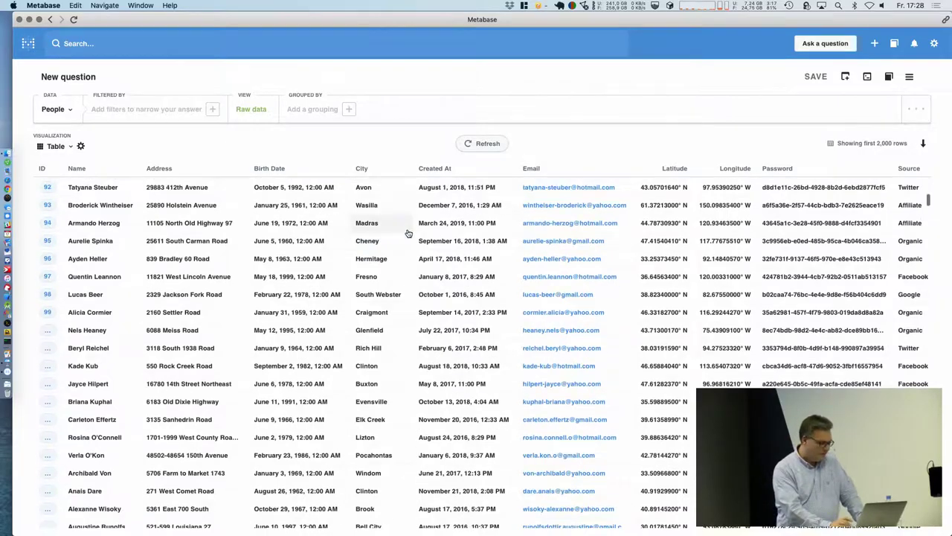
scroll(408, 234, down, 10)
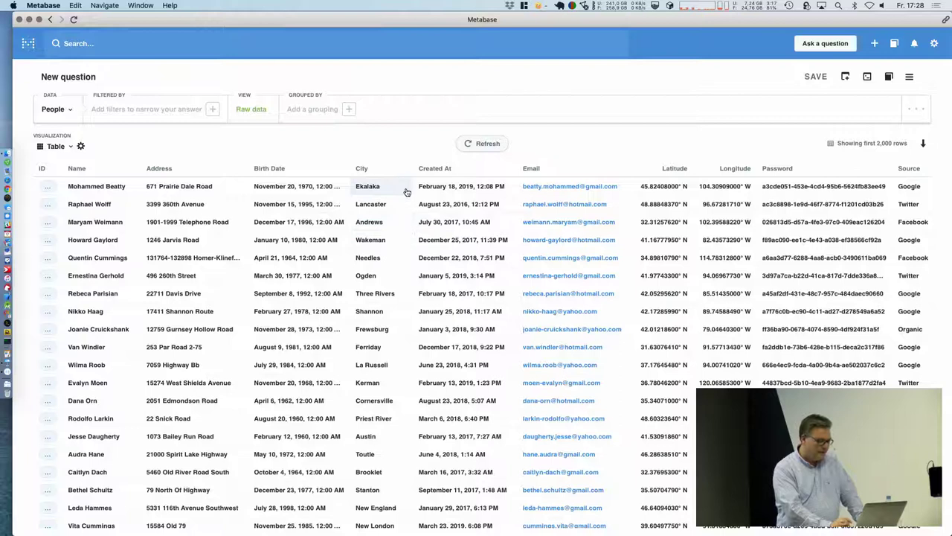
Step: Open the admin area and look at the General settings and the Setup checklist
click(935, 45)
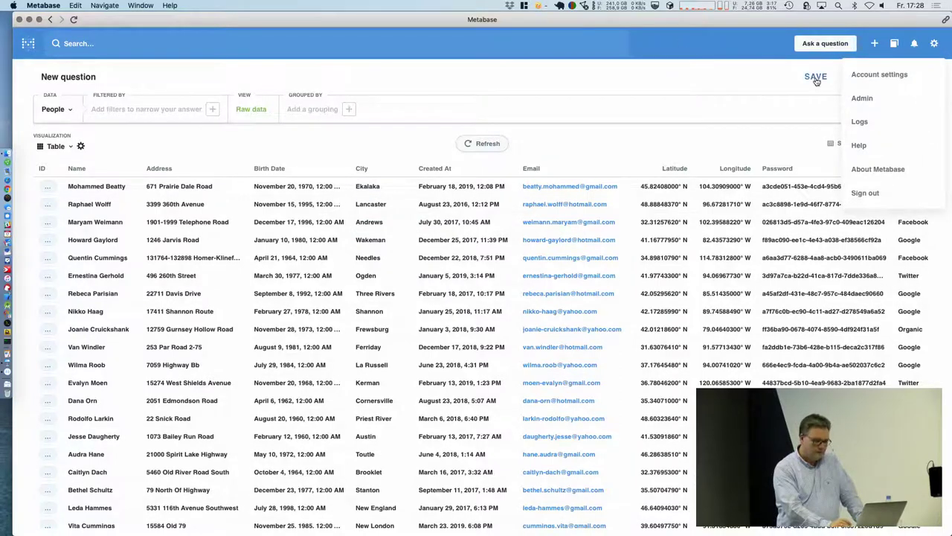
click(856, 98)
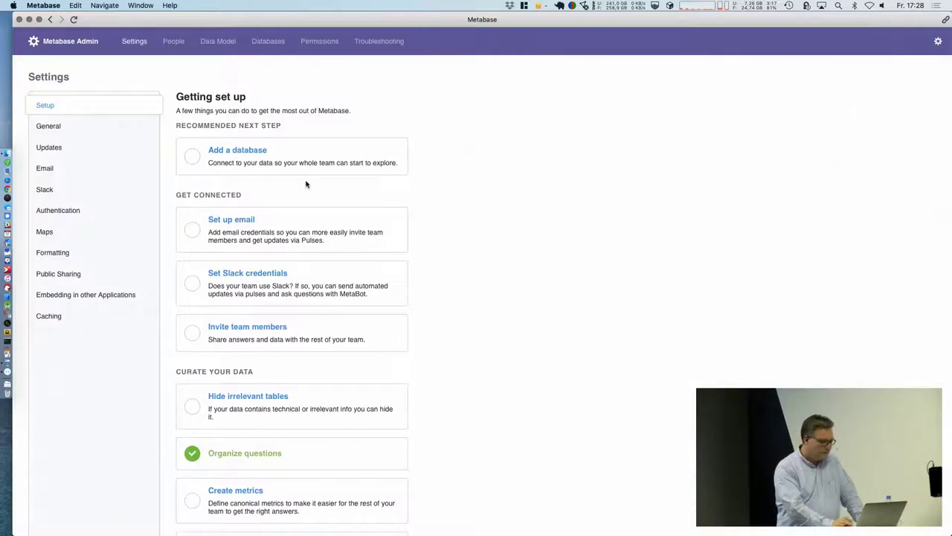
click(91, 132)
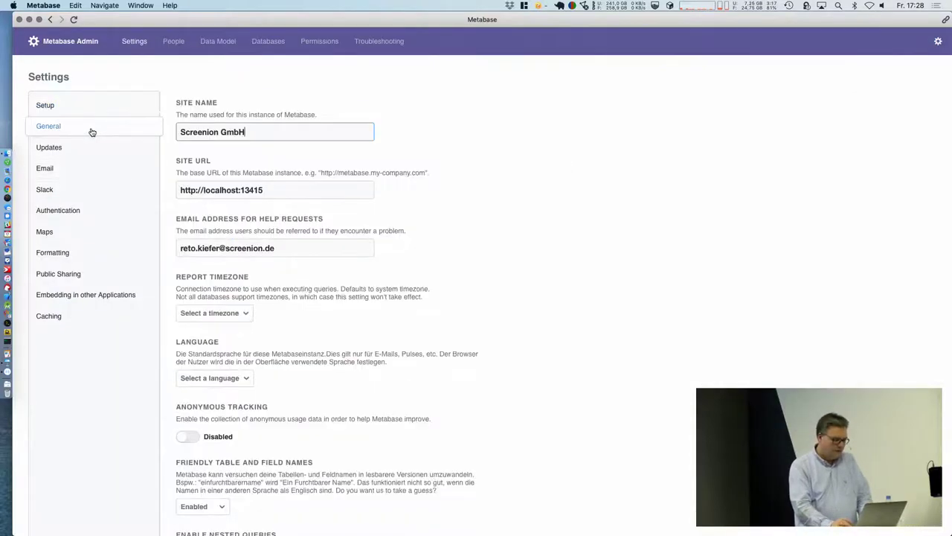
click(83, 102)
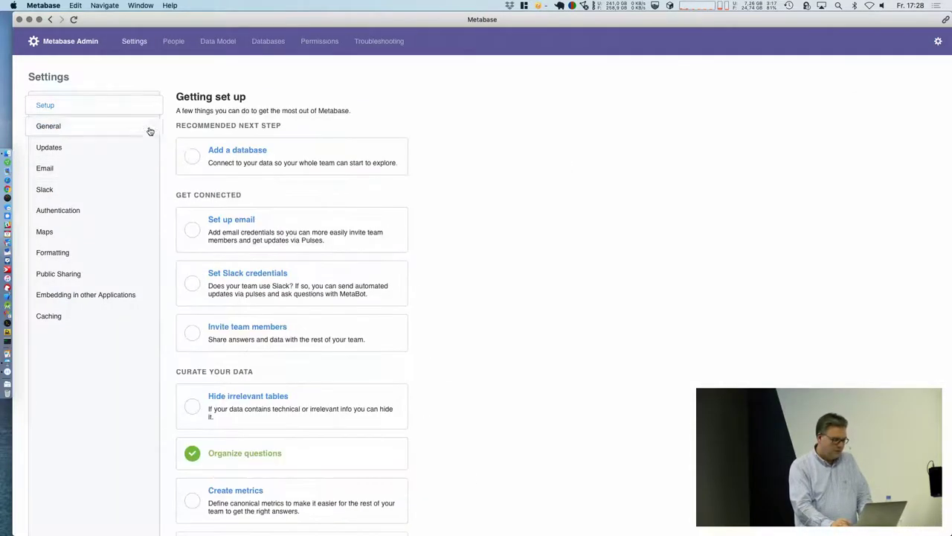
Step: Open the form for adding a database, examine the supported database types, and exit the admin area
click(189, 156)
click(134, 138)
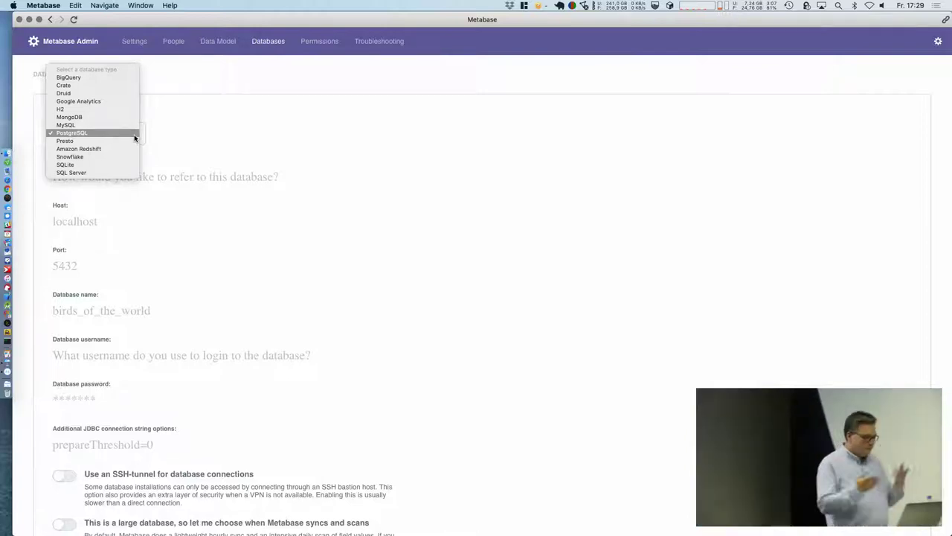
click(345, 111)
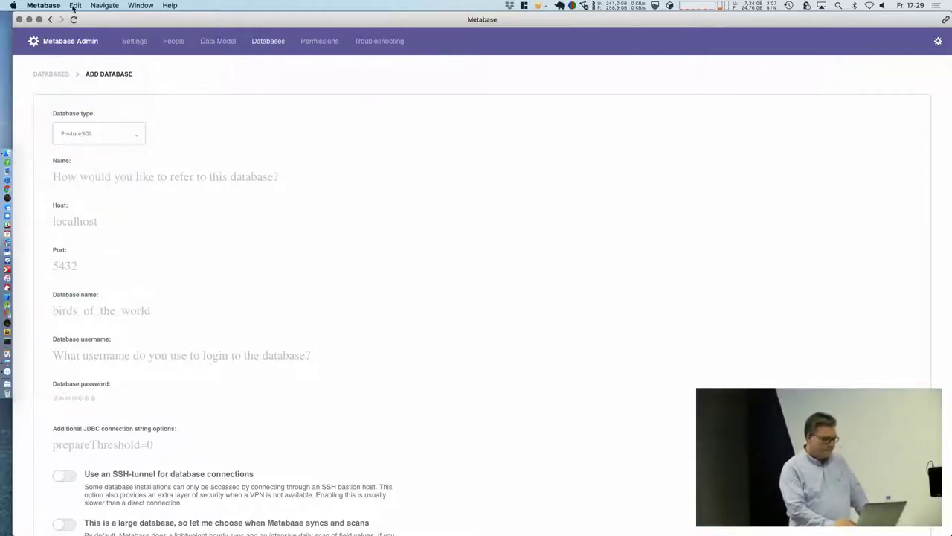
click(939, 41)
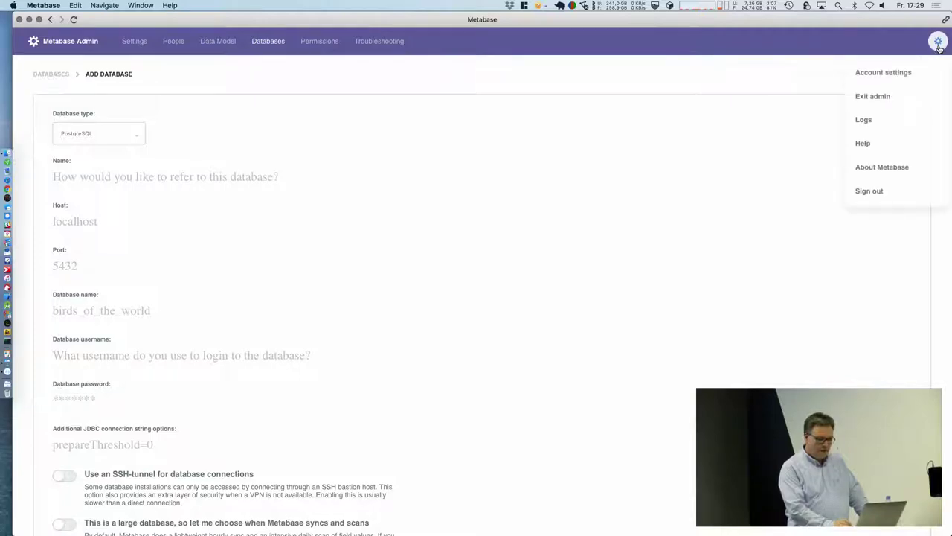
click(882, 98)
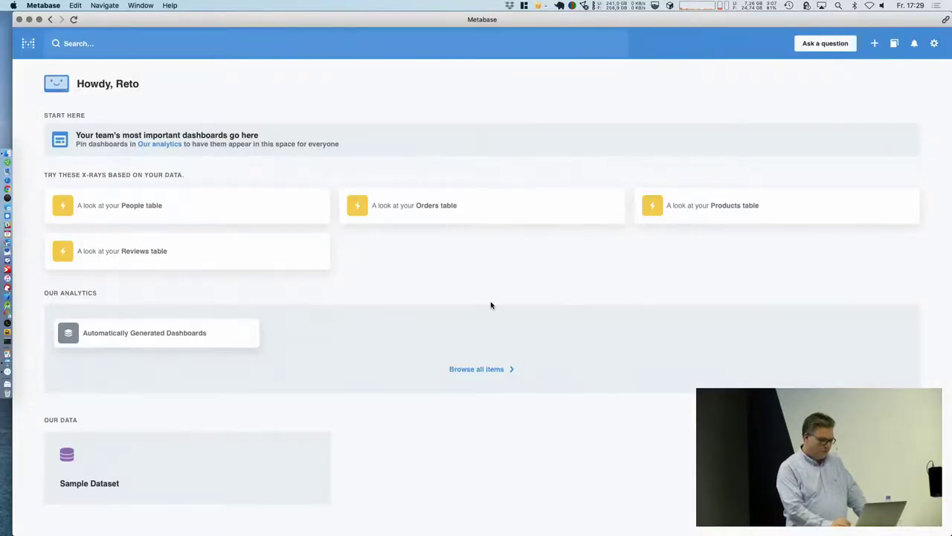
Step: Open the saved question "People, Filtered by State" from the personal collection and look through its rows
click(147, 144)
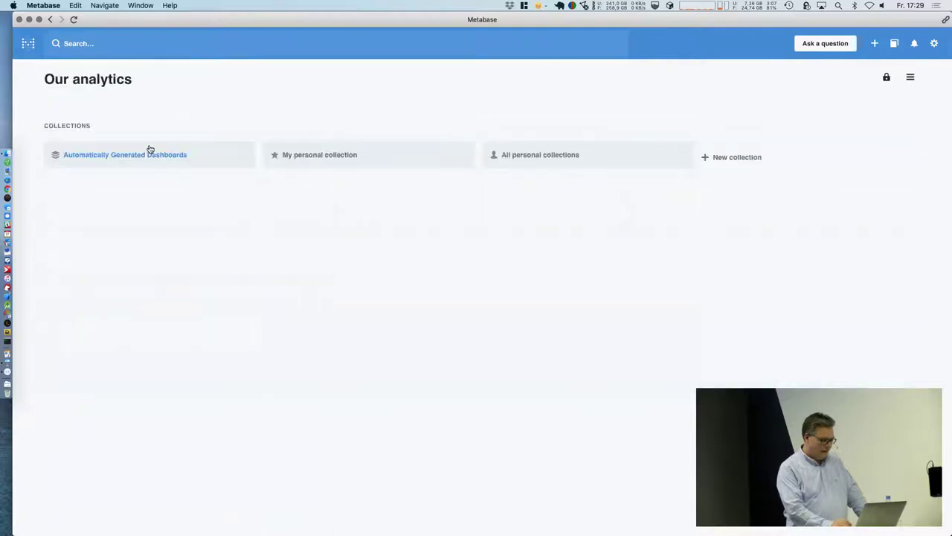
click(308, 155)
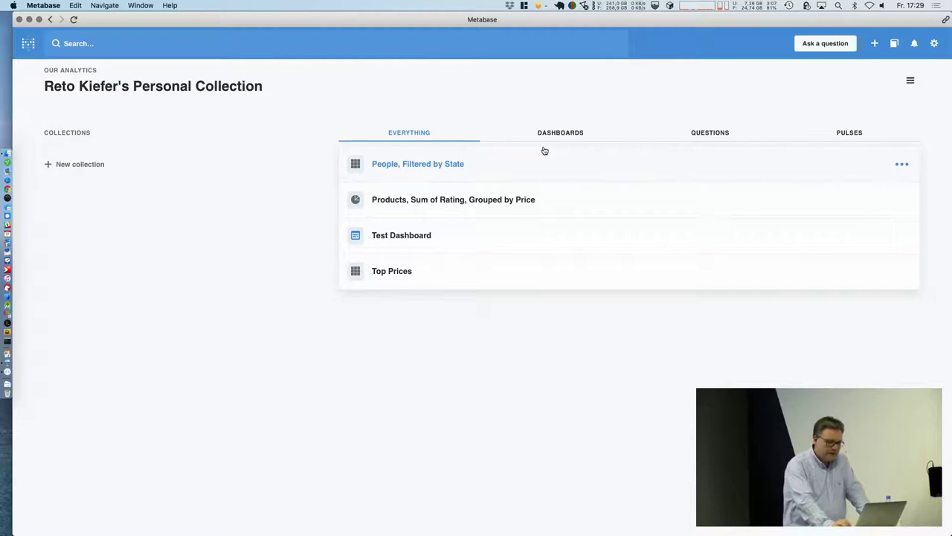
click(407, 171)
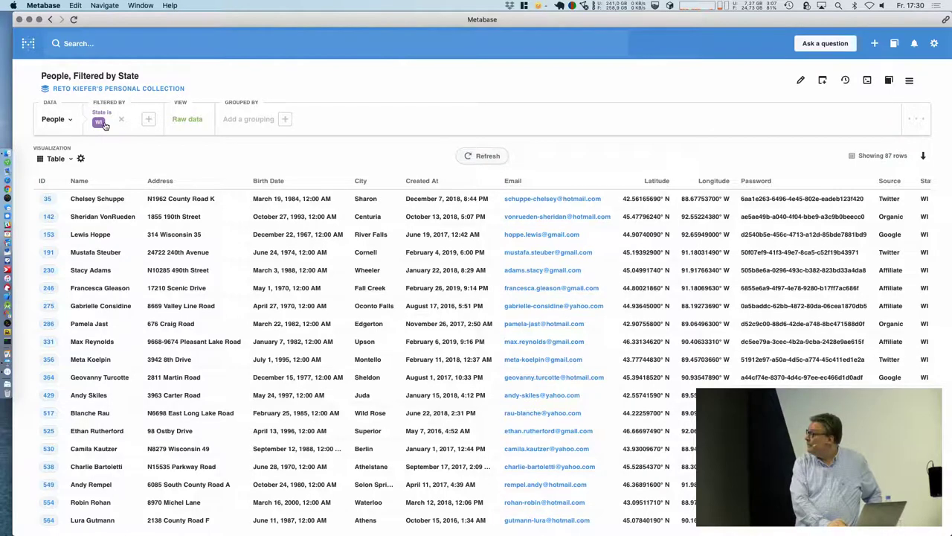
scroll(447, 357, down, 10)
scroll(461, 364, right, 2)
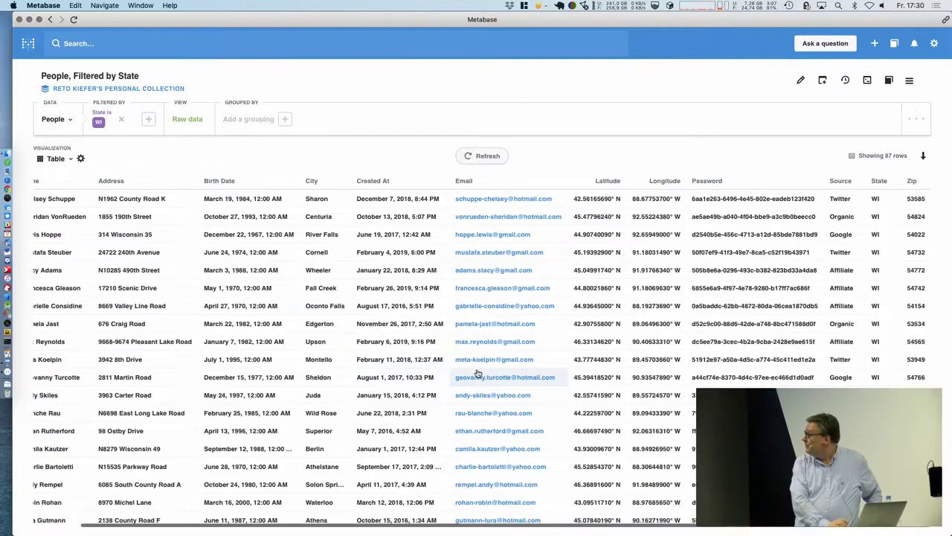
scroll(478, 374, down, 5)
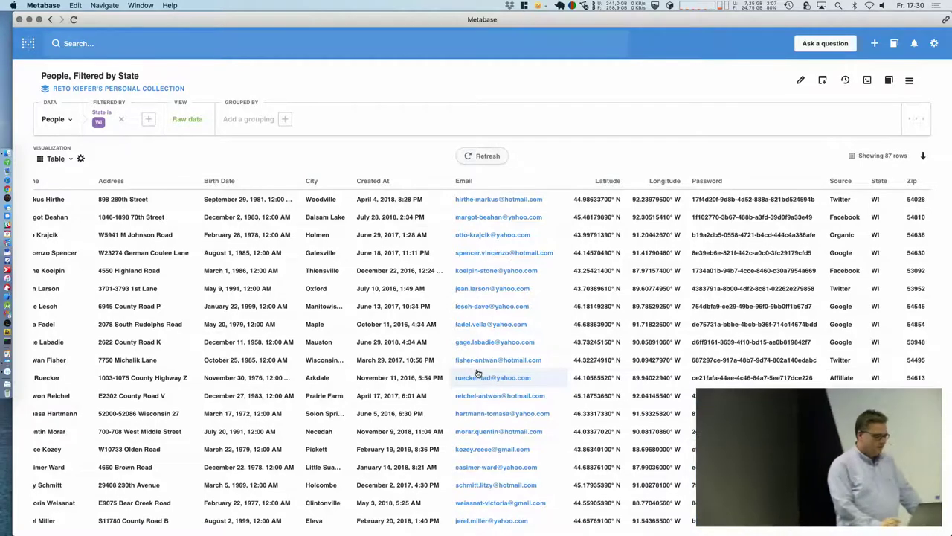
Step: Add CA to the question's State filter alongside WI and rerun the query
click(149, 119)
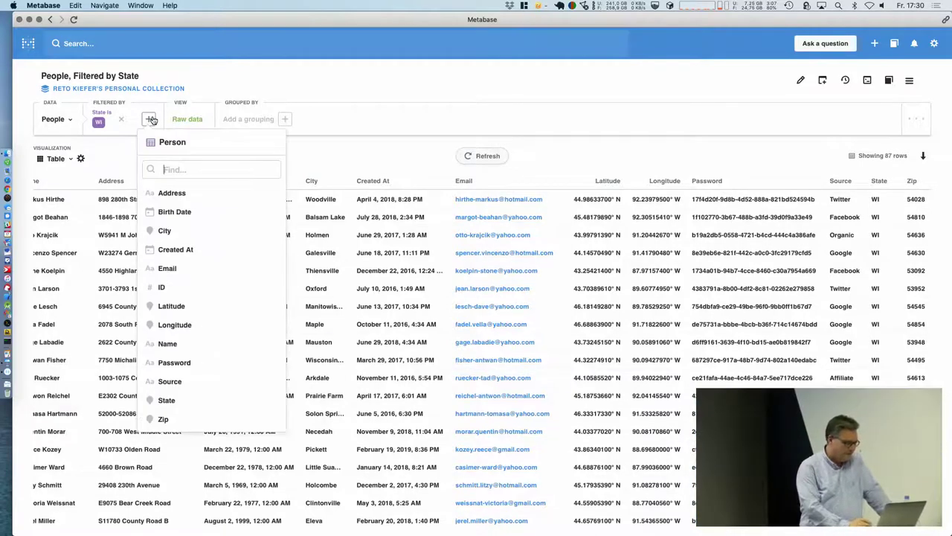
click(102, 121)
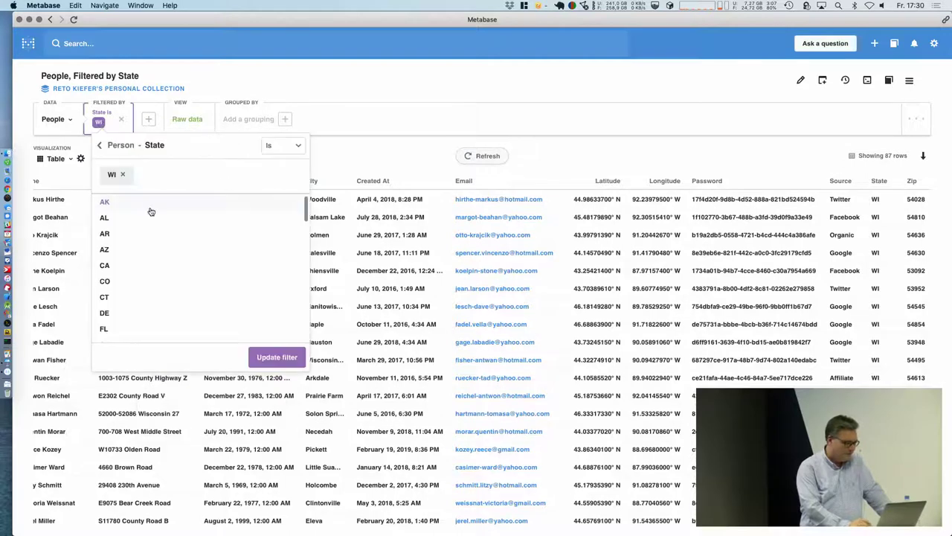
click(124, 265)
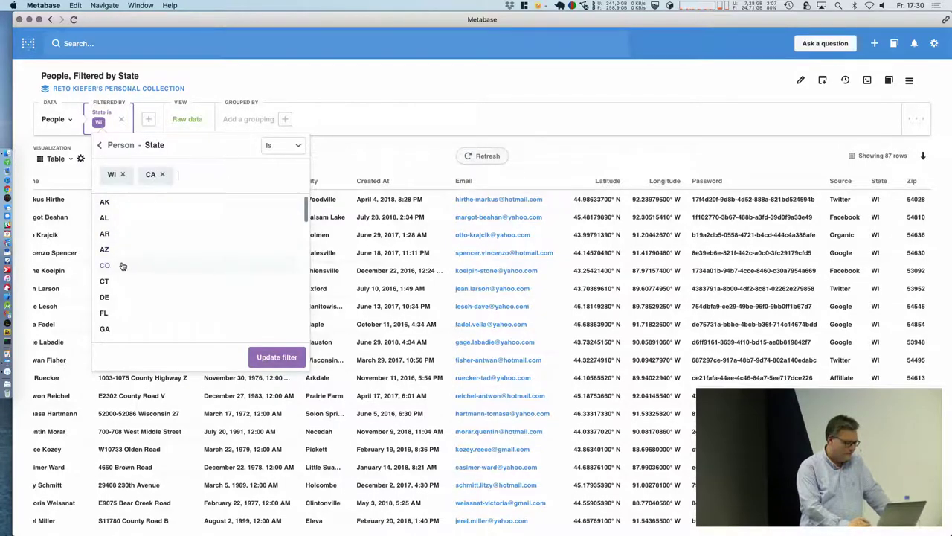
click(277, 356)
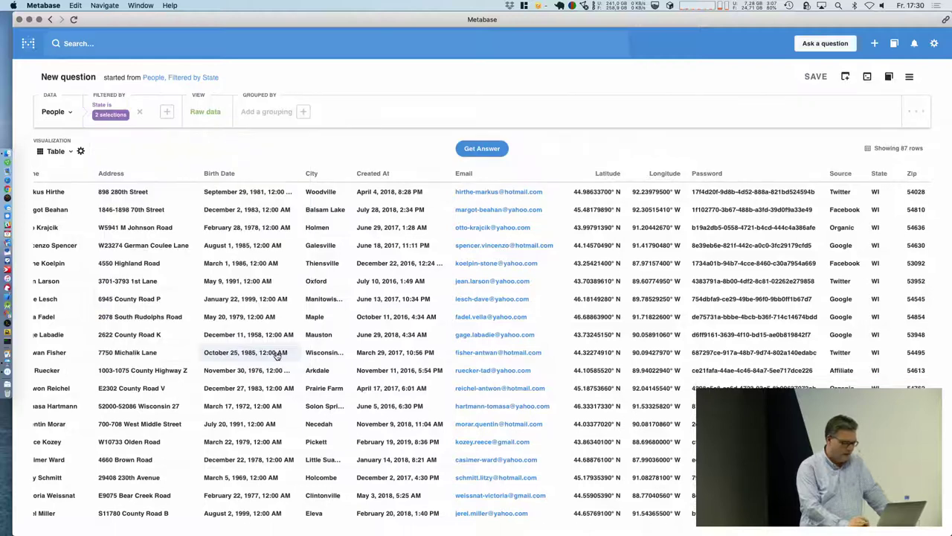
click(480, 150)
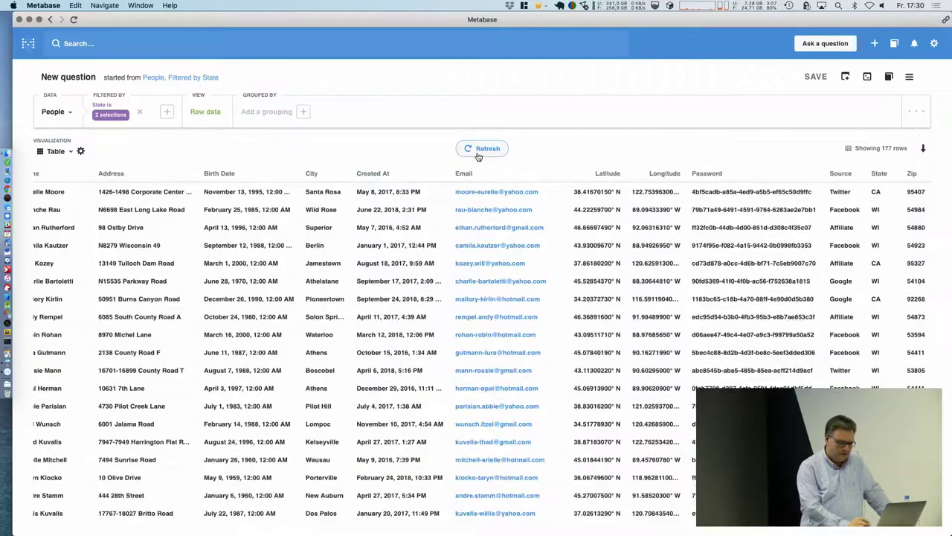
click(863, 213)
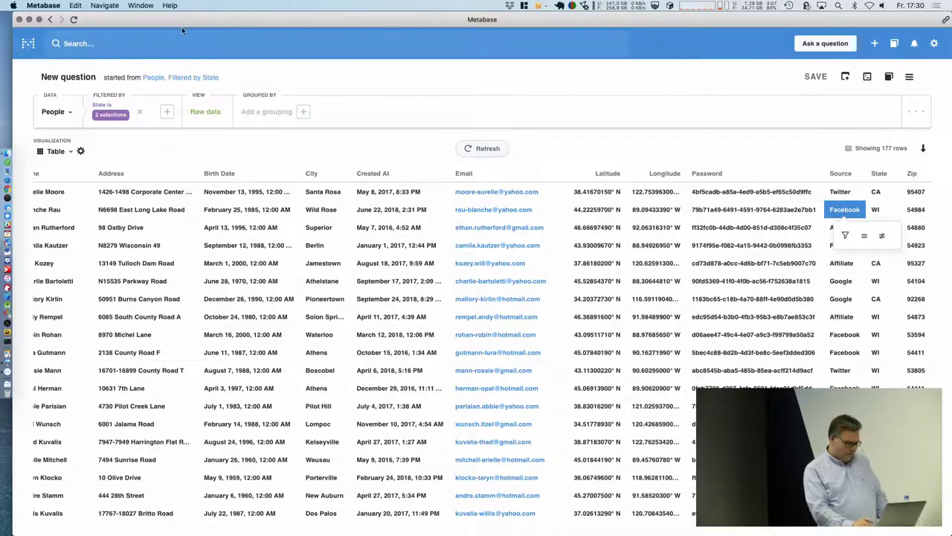
Step: Open "Products, Sum of Rating, Grouped by Price" from the personal collection and view the source tables offered for its data
click(28, 43)
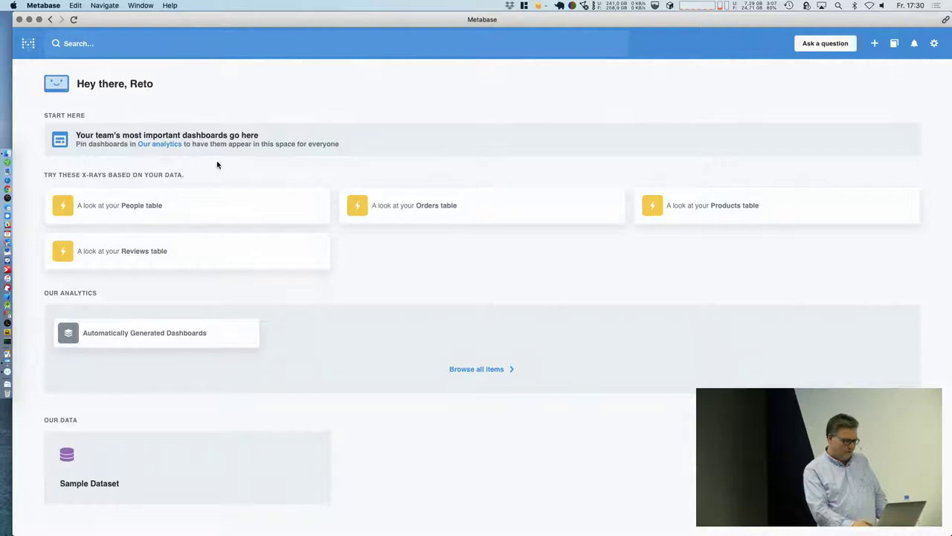
click(172, 144)
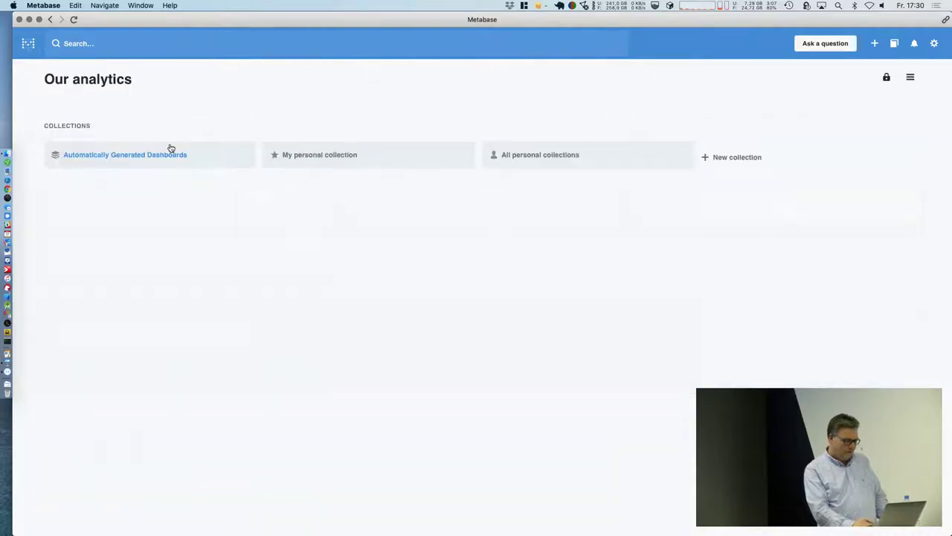
click(302, 157)
click(422, 202)
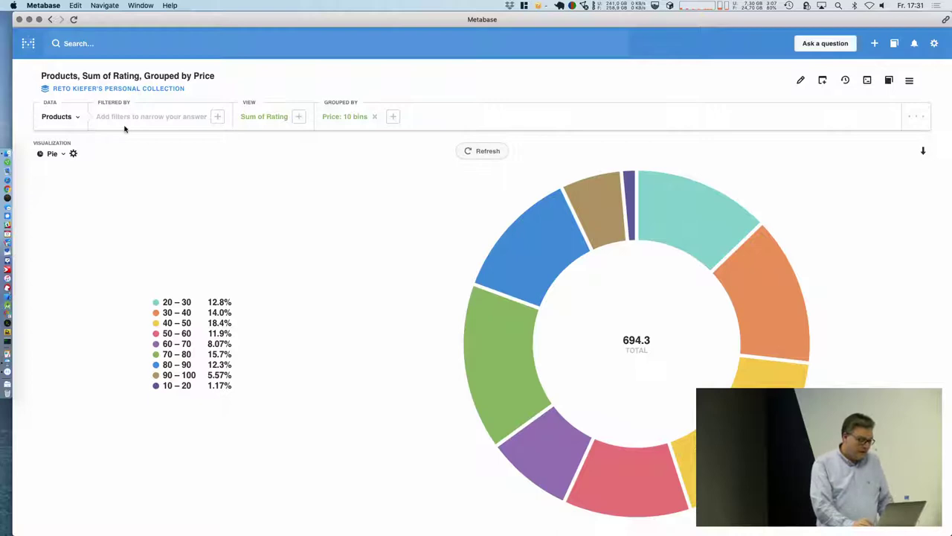
click(67, 118)
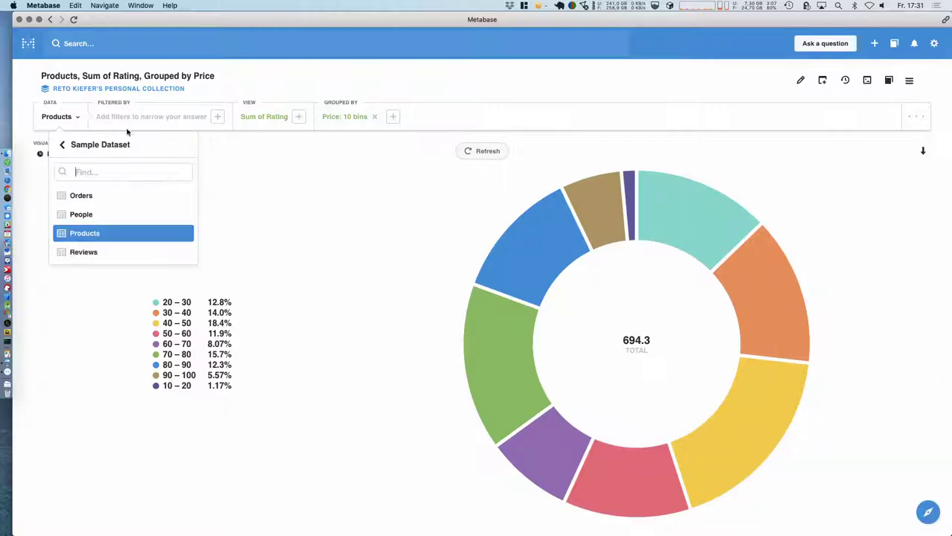
click(238, 161)
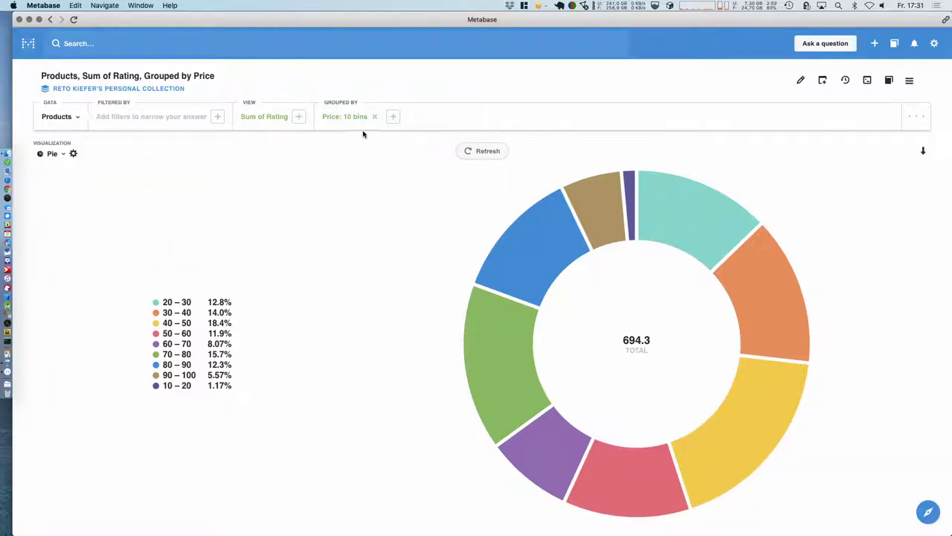
Step: Check the additional metric options, and display the product ratings by price as an Area chart and as a Row Chart
click(298, 117)
click(388, 167)
click(60, 153)
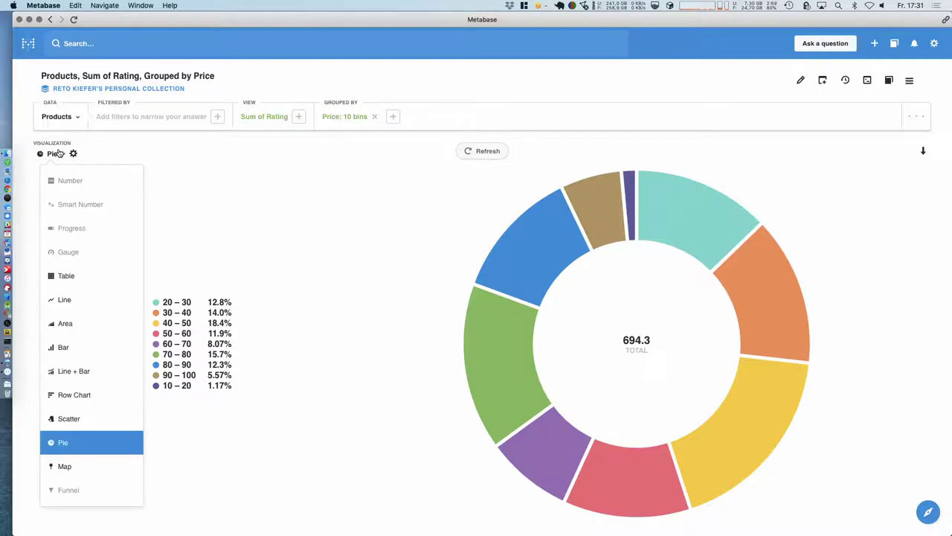
click(63, 323)
click(55, 149)
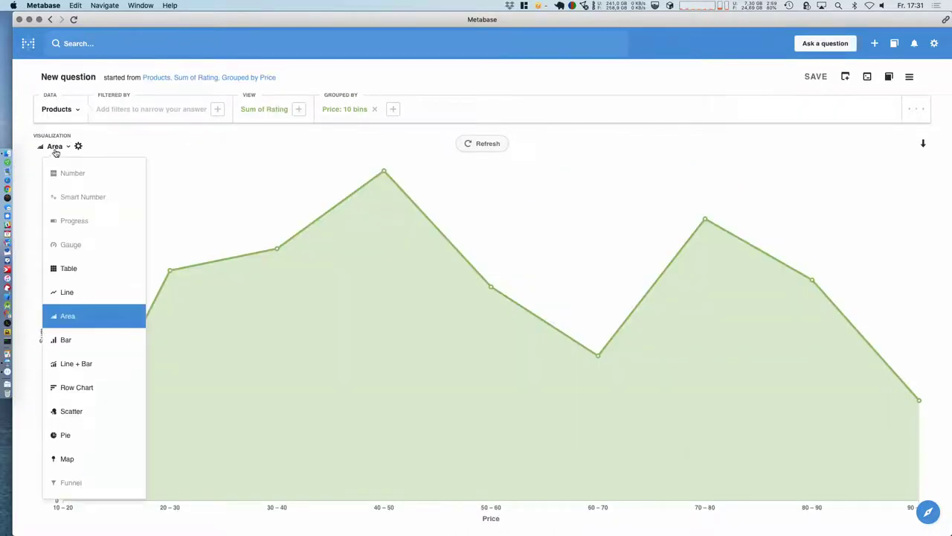
click(99, 388)
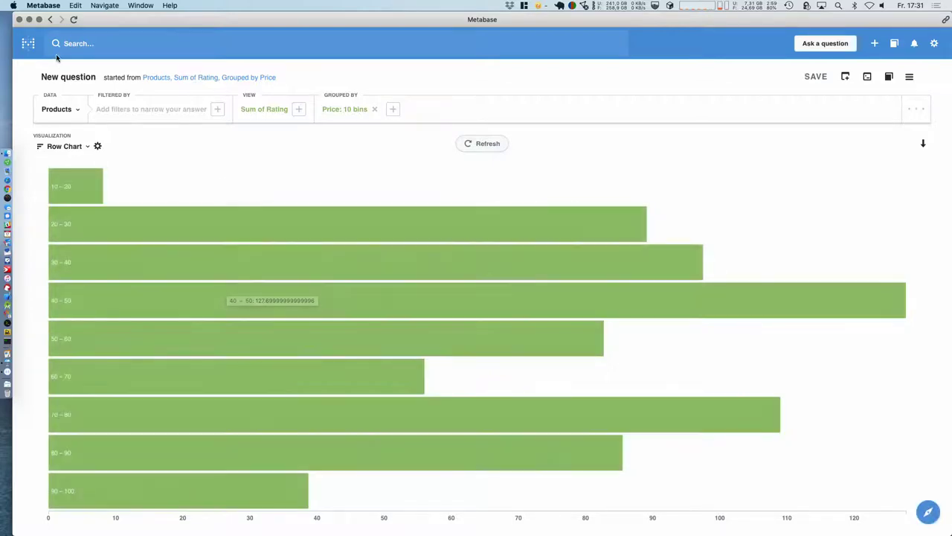
Step: Leave the question unsaved and open Test Dashboard from the personal collection
click(29, 43)
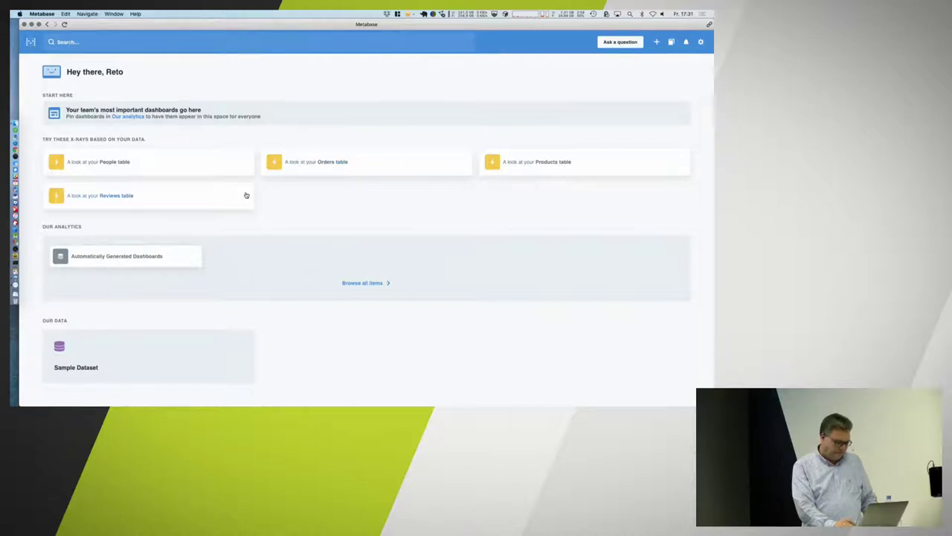
click(128, 117)
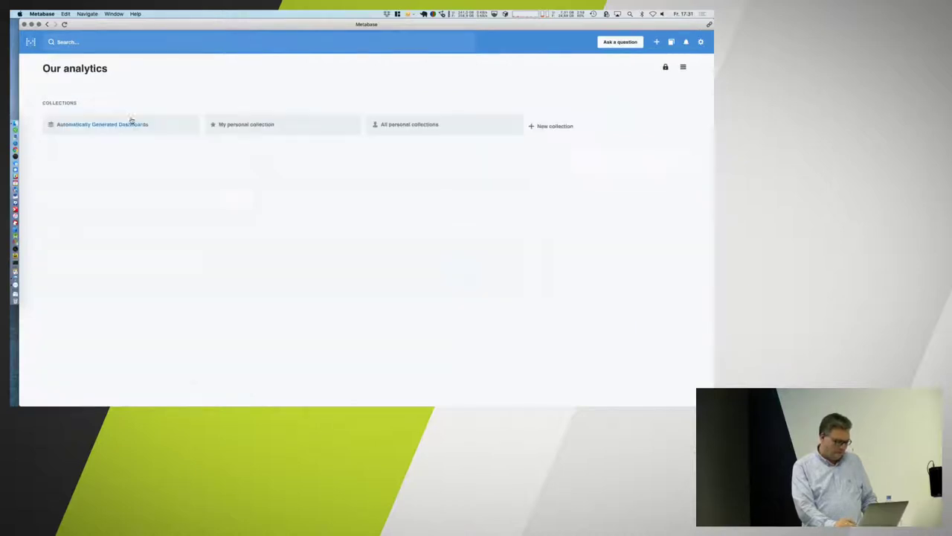
click(272, 122)
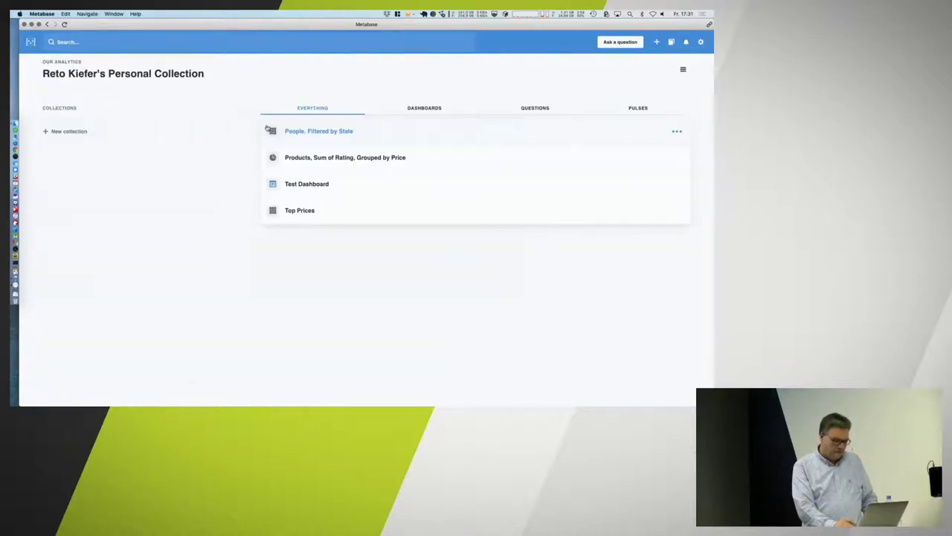
click(315, 184)
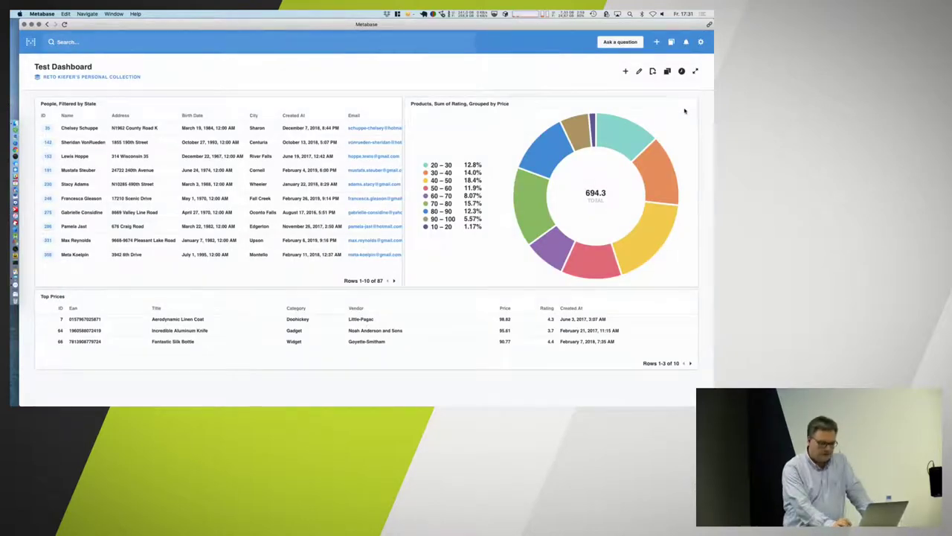
Step: Put Test Dashboard into edit mode, grab the resize handle of the "People, Filtered by State" card, and look over the layout grid
click(638, 70)
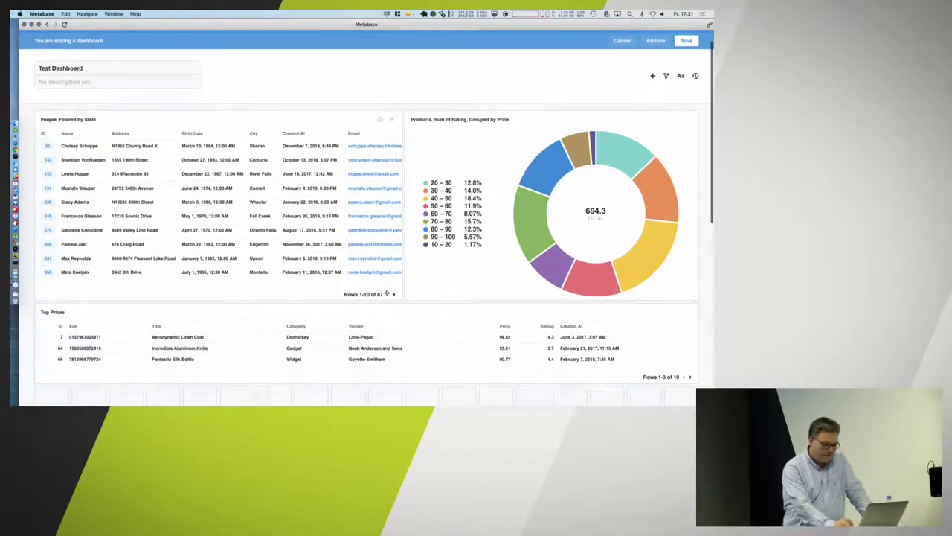
drag(401, 298, 402, 296)
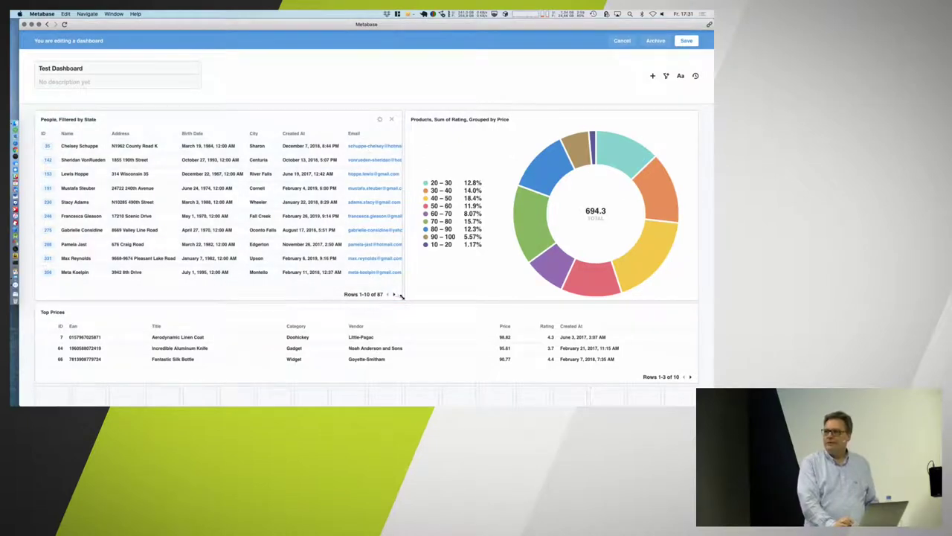
scroll(402, 296, down, 2)
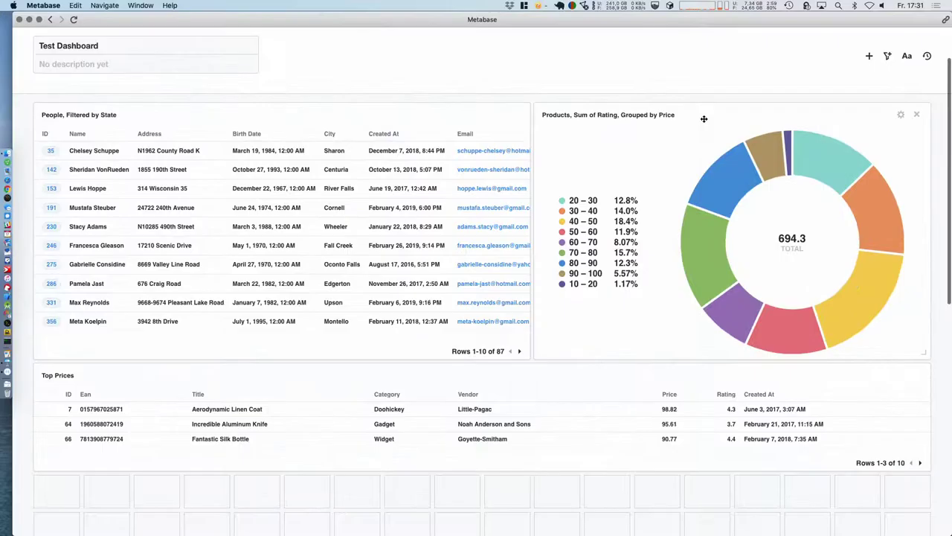
scroll(530, 97, up, 2)
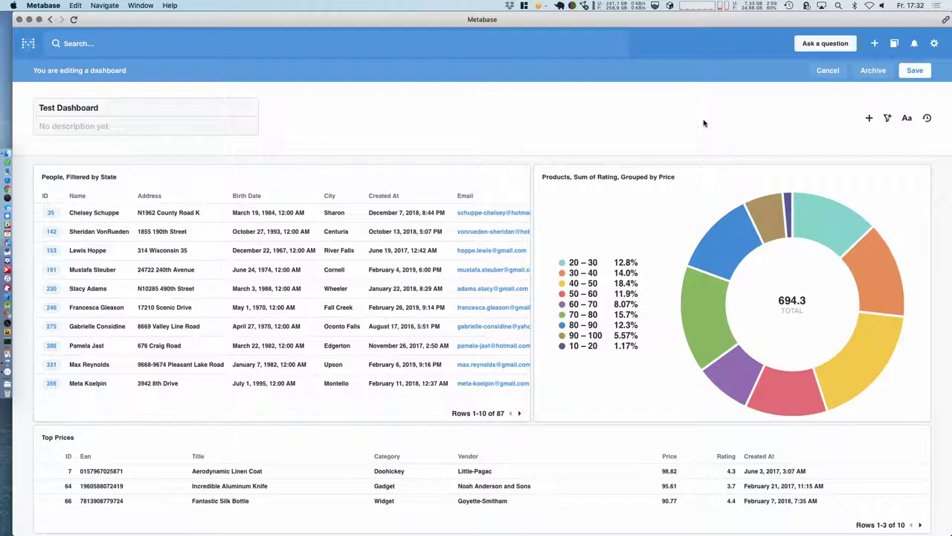
Step: Leave the dashboard without saving, open the saved question "Top Prices" from the personal collection, and reveal its SQL query
click(28, 45)
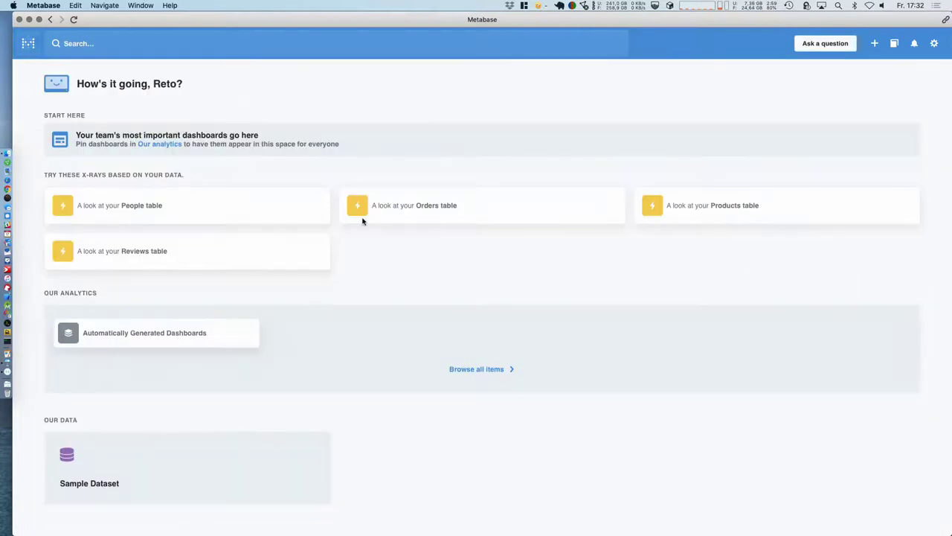
click(173, 145)
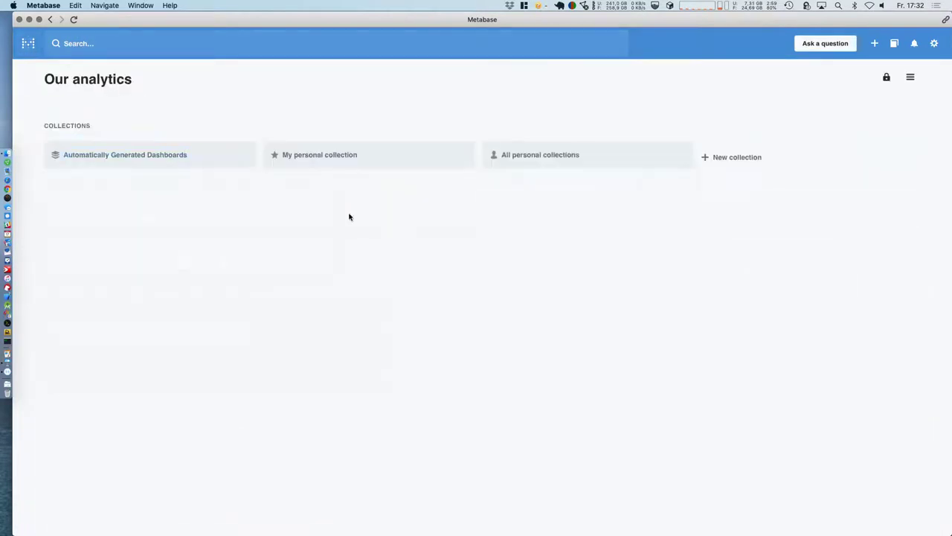
click(305, 157)
click(426, 280)
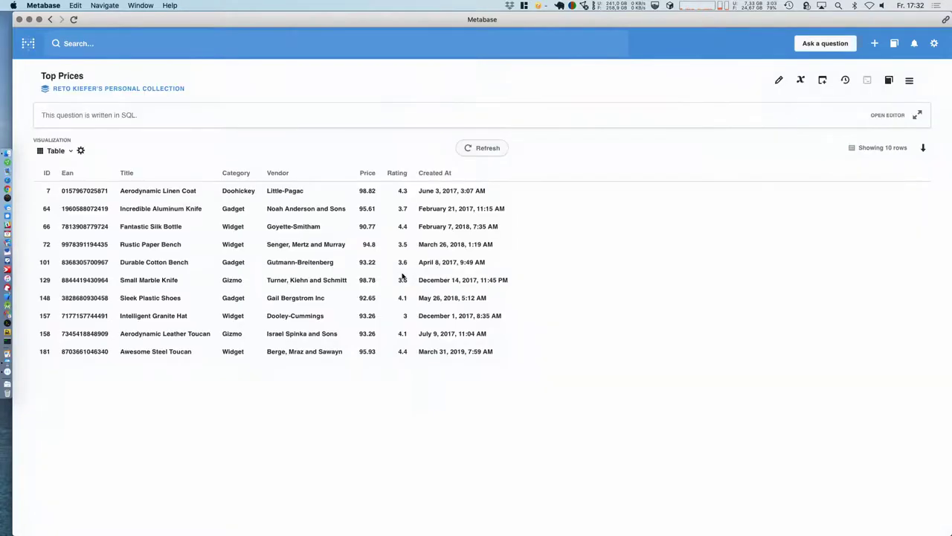
click(918, 116)
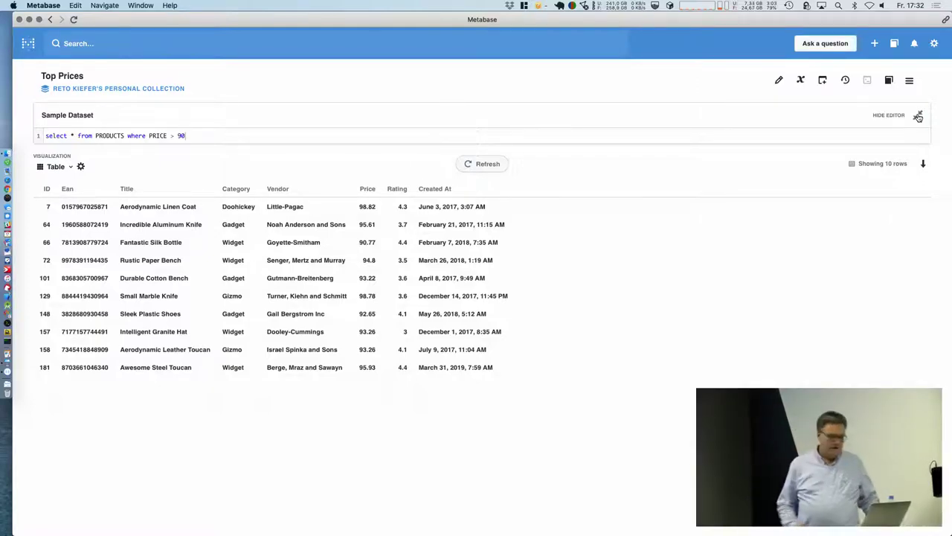
Step: Shorten PRICE to PR in the query's where clause to view the autocomplete suggestions, and dismiss the list
key(shift+Left)
key(shift+Left)
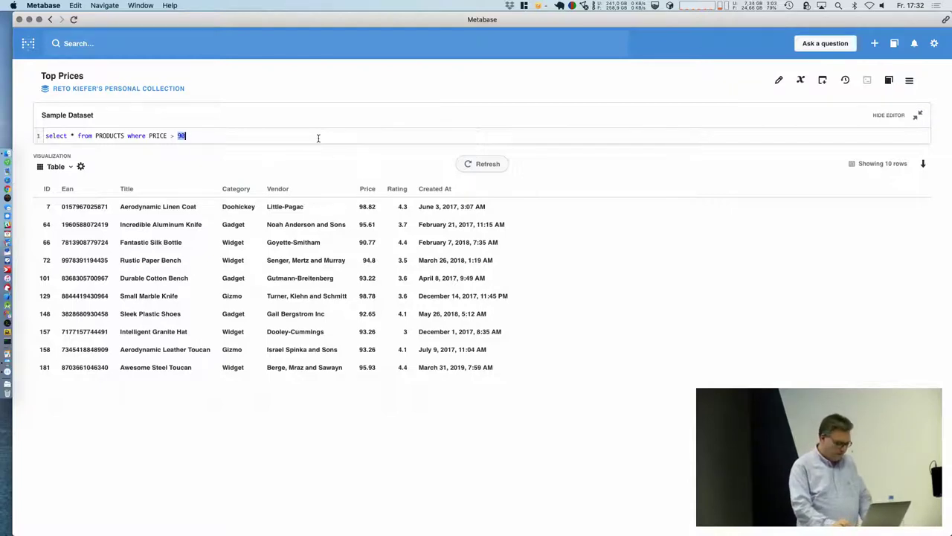
key(Left)
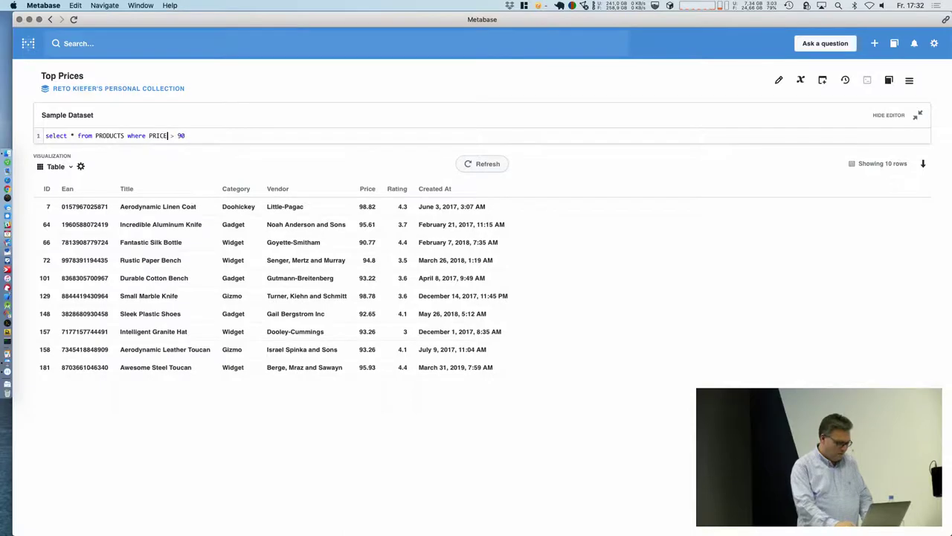
key(BackSpace)
key(BackSpace)
key(BackSpace)
key(BackSpace)
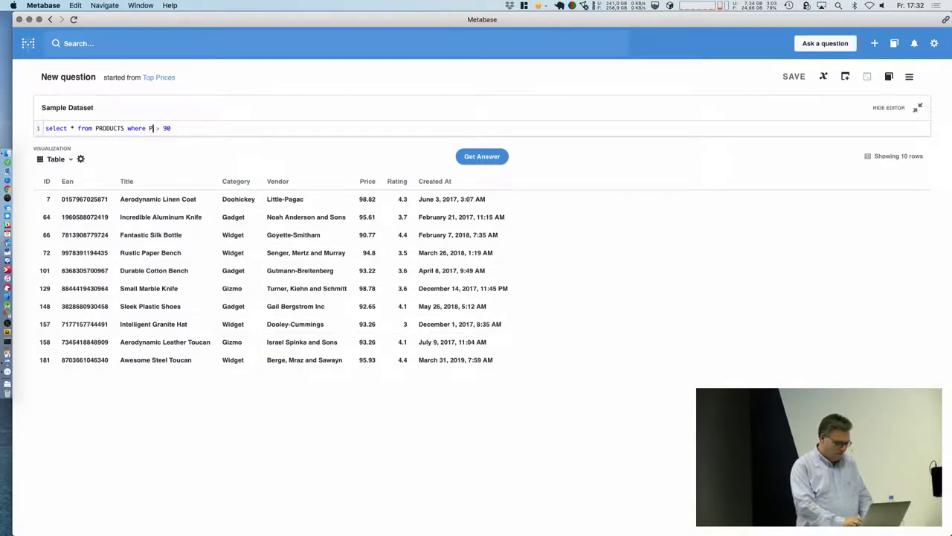
text(R)
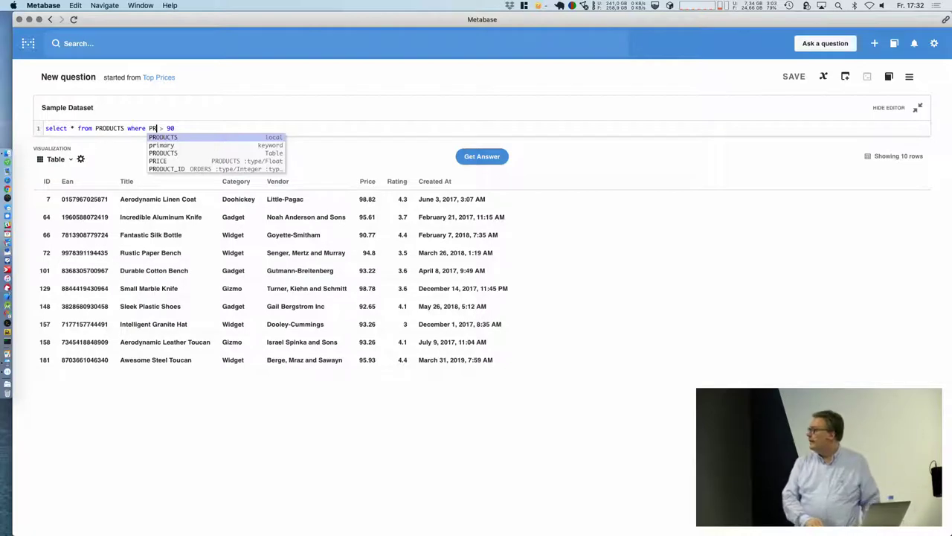
key(Escape)
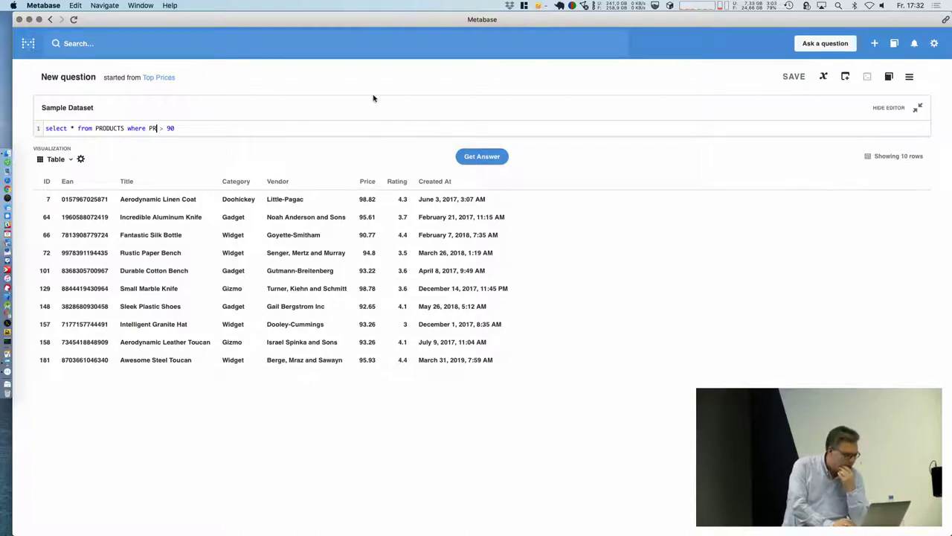
Step: Leave the edited query unsaved and go back to Test Dashboard through the personal collection
click(28, 43)
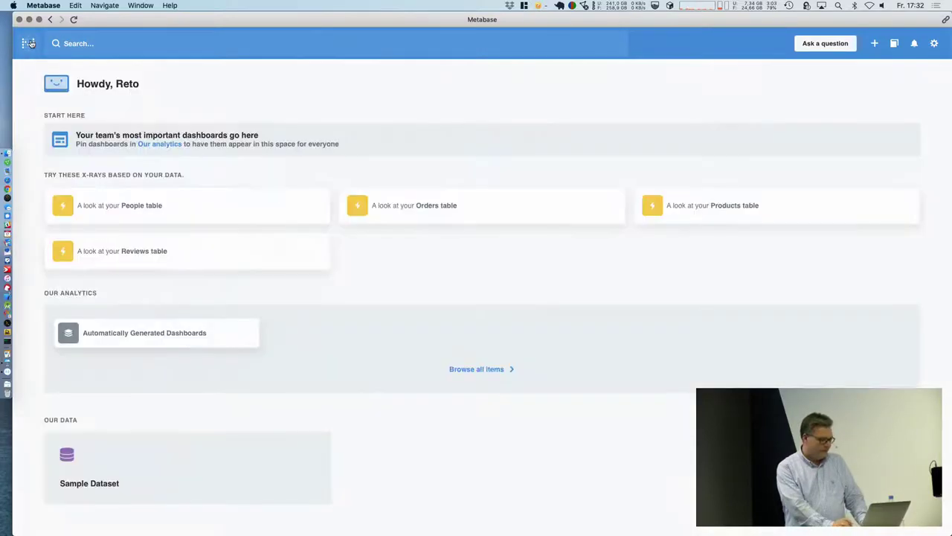
click(163, 146)
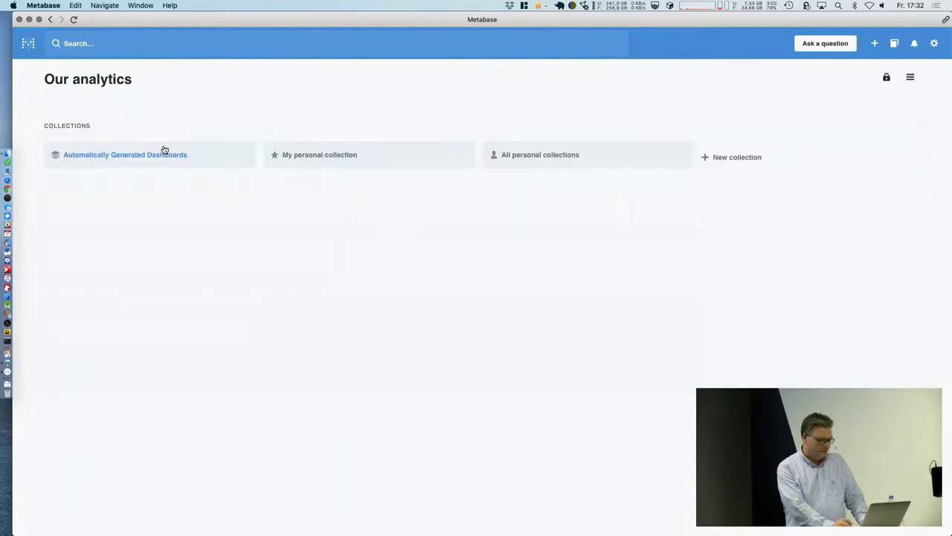
click(341, 156)
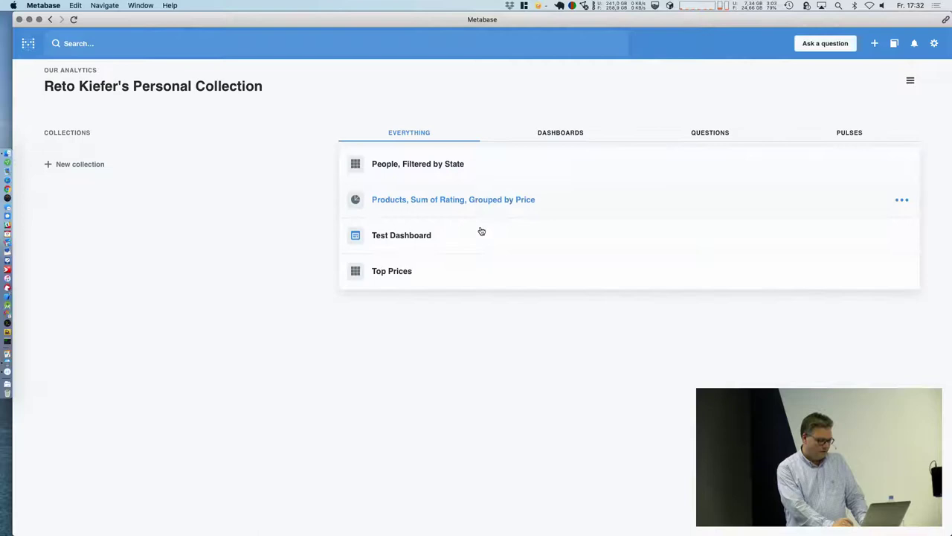
click(408, 241)
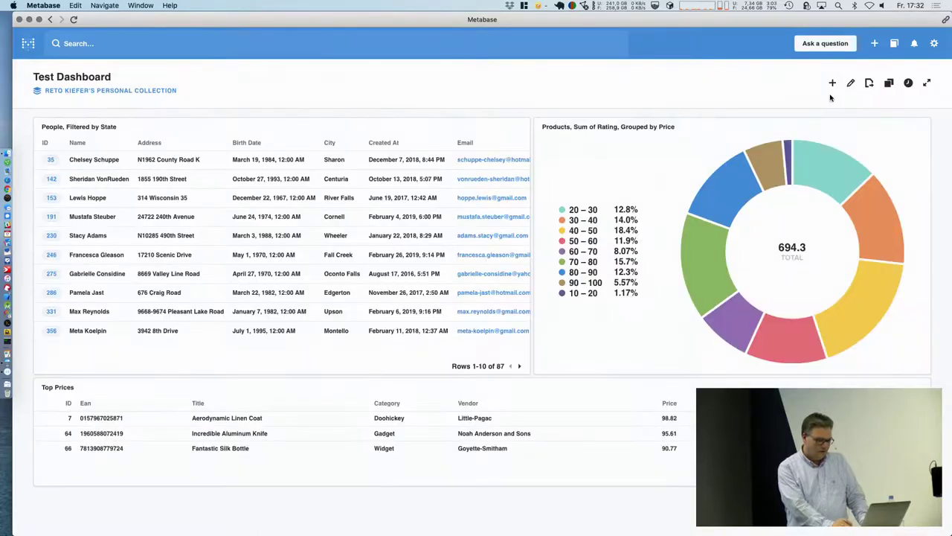
Step: View Test Dashboard in fullscreen, try night mode on and off, inspect the pie chart's slices, and exit fullscreen
click(926, 82)
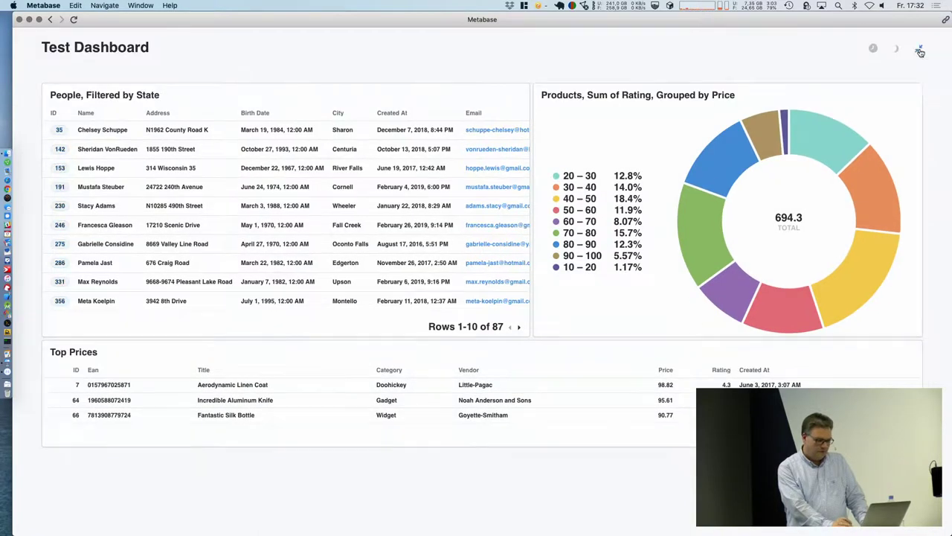
click(919, 48)
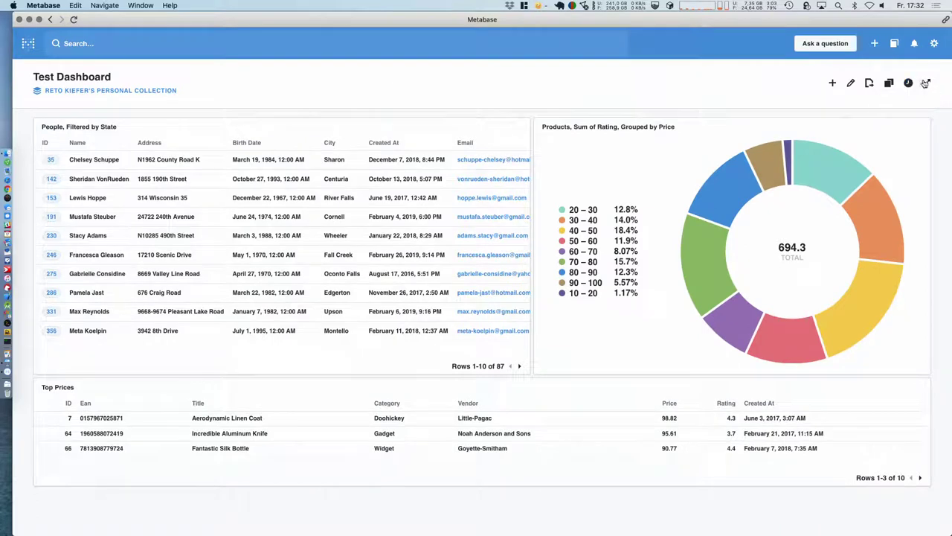
click(926, 83)
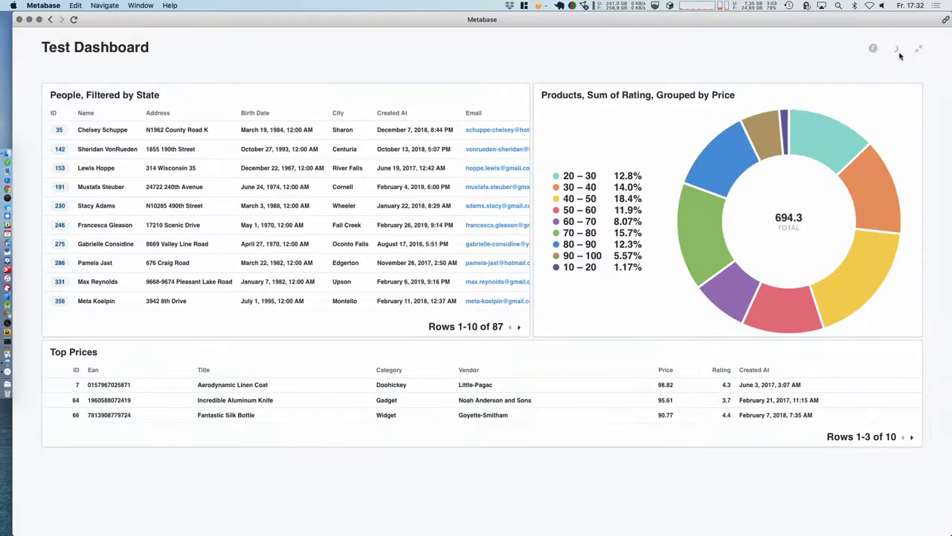
click(898, 51)
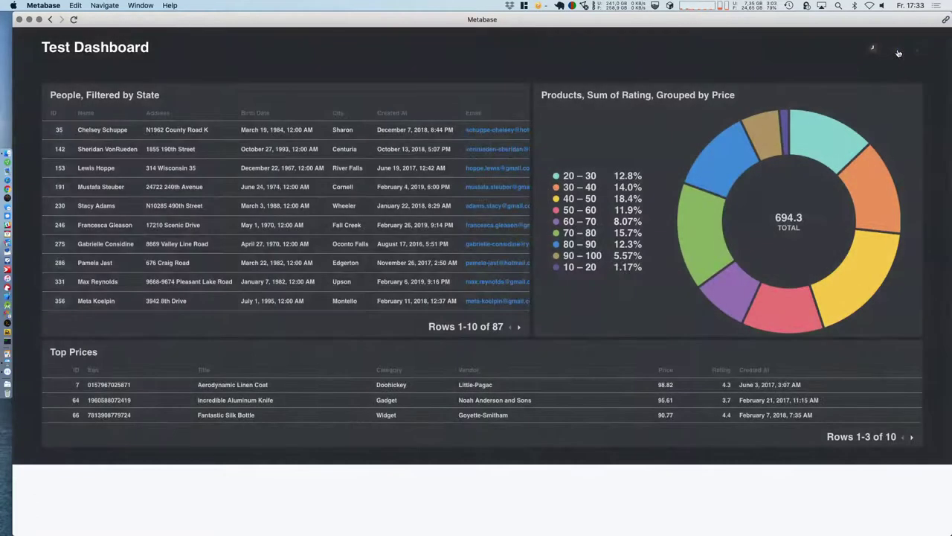
click(899, 52)
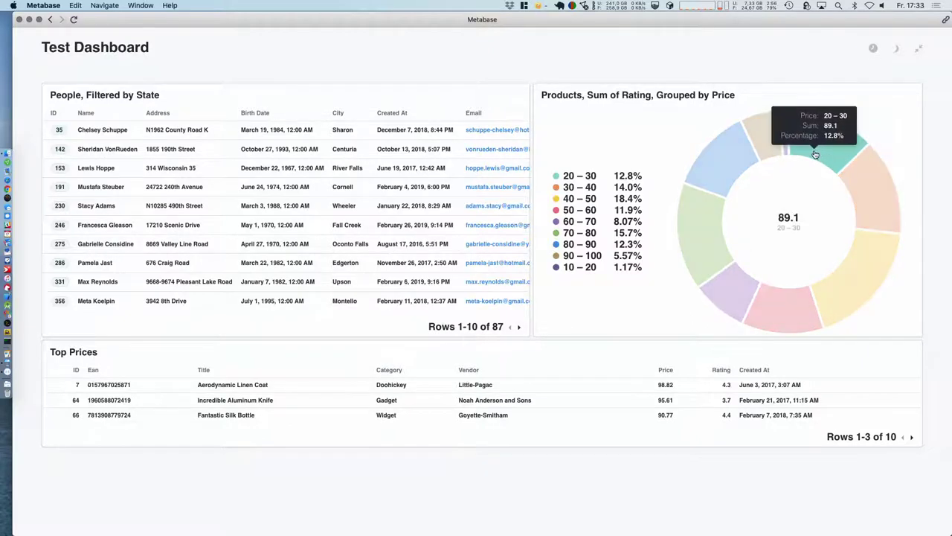
click(762, 119)
click(849, 83)
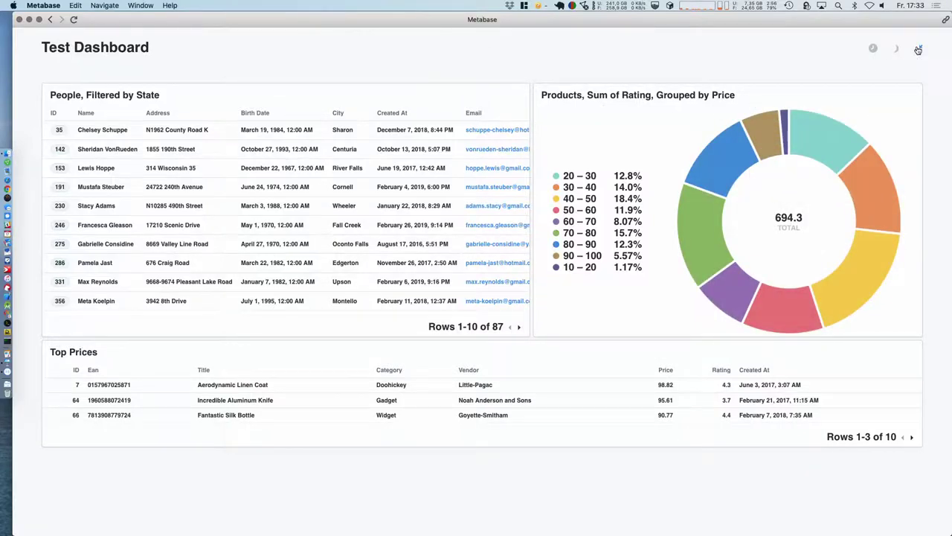
click(920, 49)
Step: Edit the dashboard, examine the Data and Display settings of the "Products, Sum of Rating, Grouped by Price" card, and close them without changes
click(851, 84)
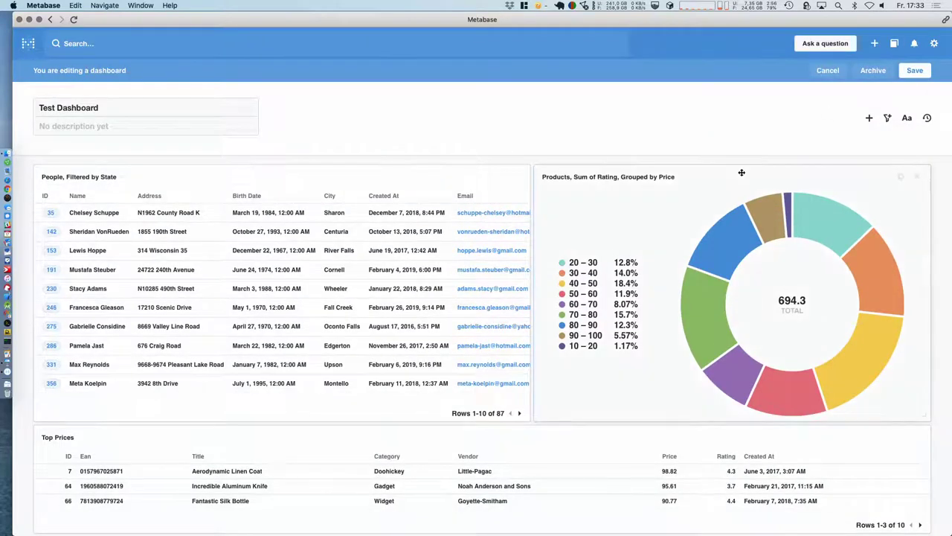
click(901, 177)
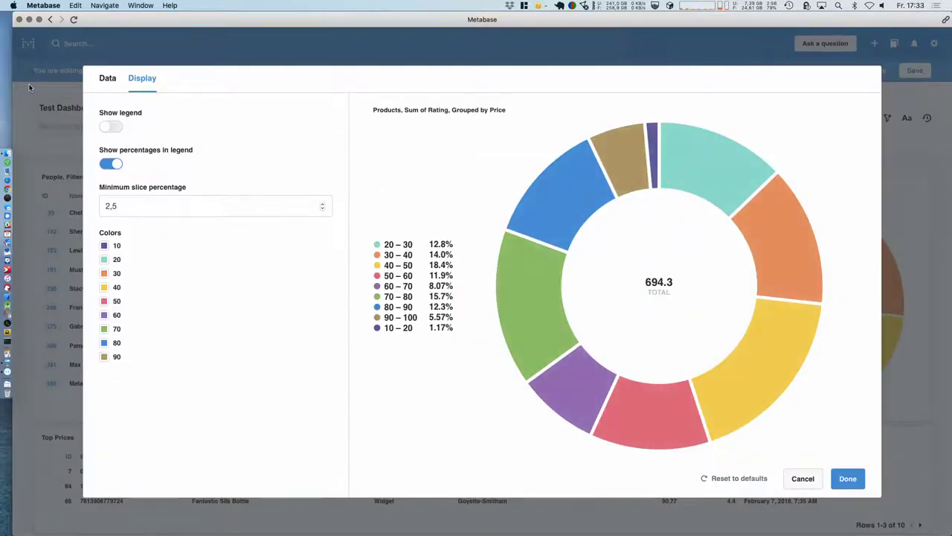
click(104, 78)
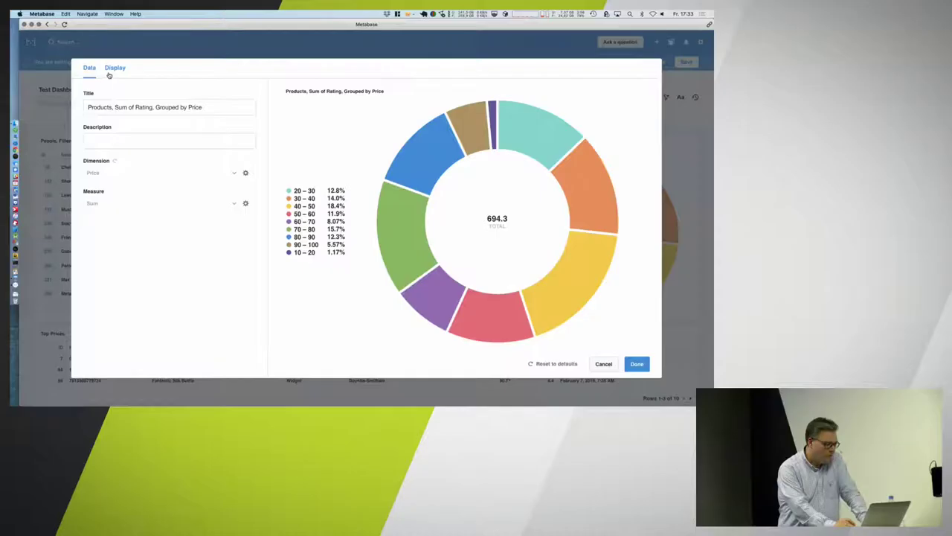
click(136, 81)
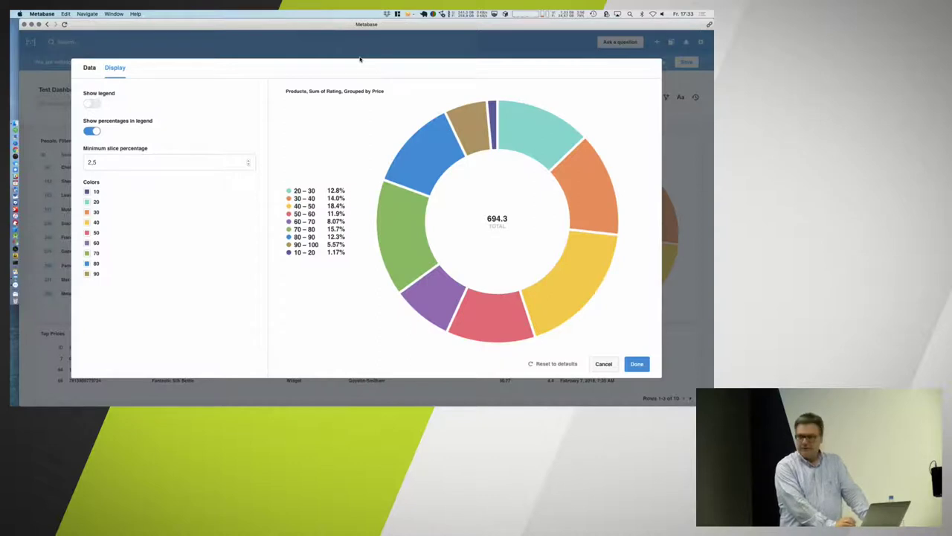
key(Escape)
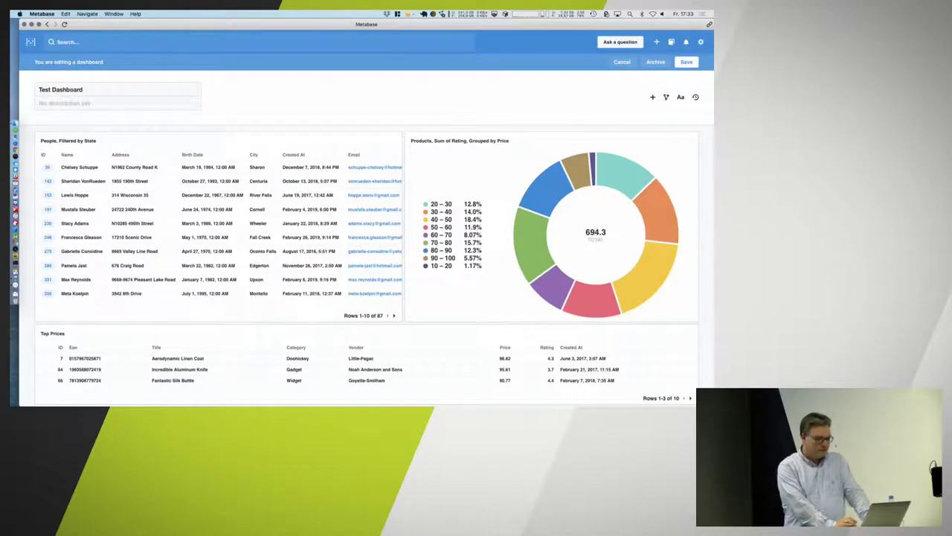
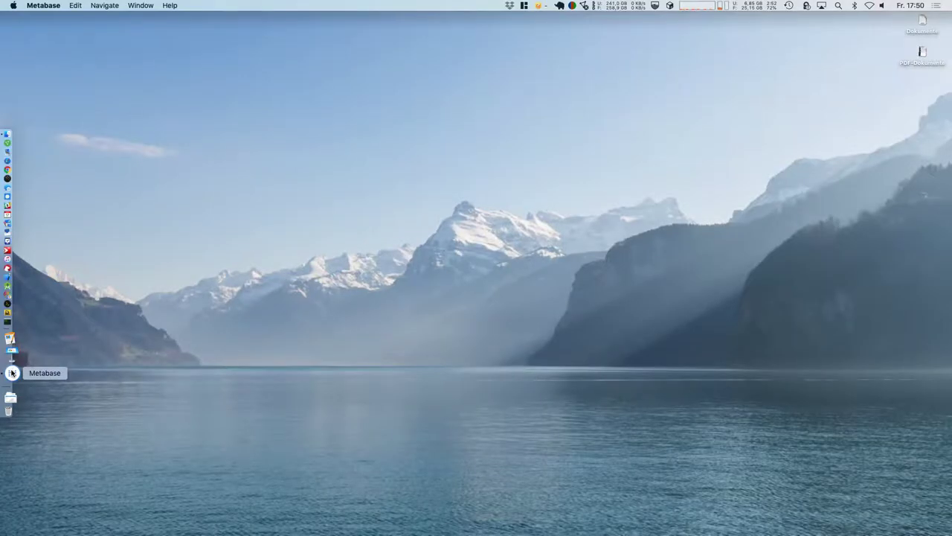
Step: Quit the running Metabase application and launch it again
right_click(11, 373)
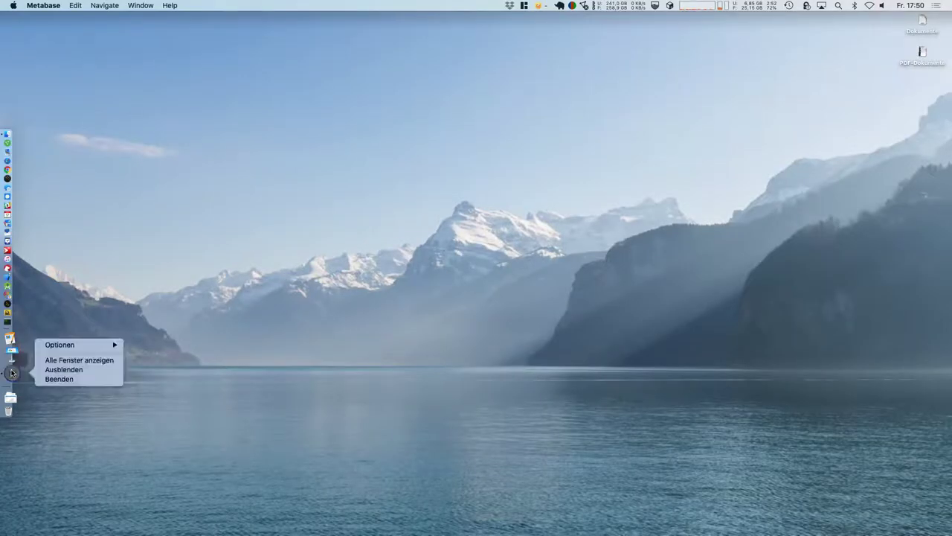
click(52, 382)
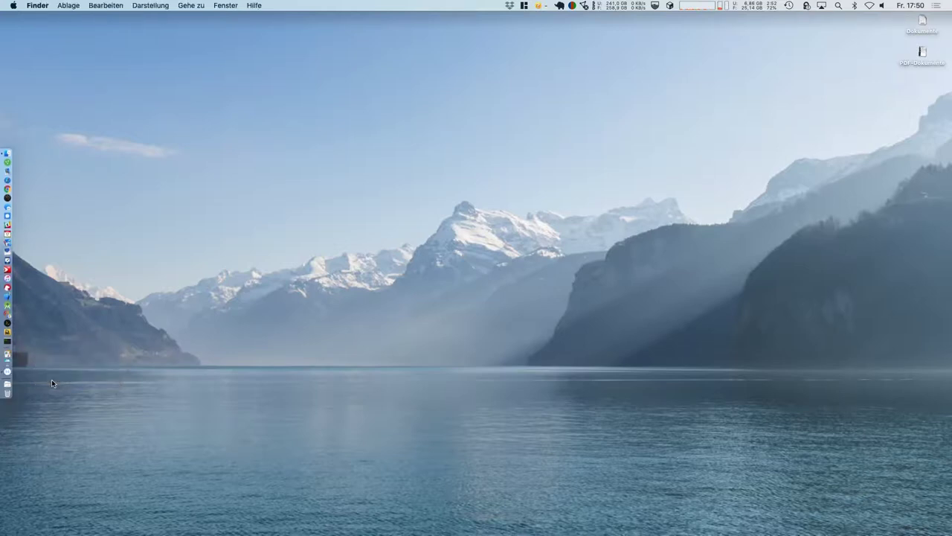
click(9, 374)
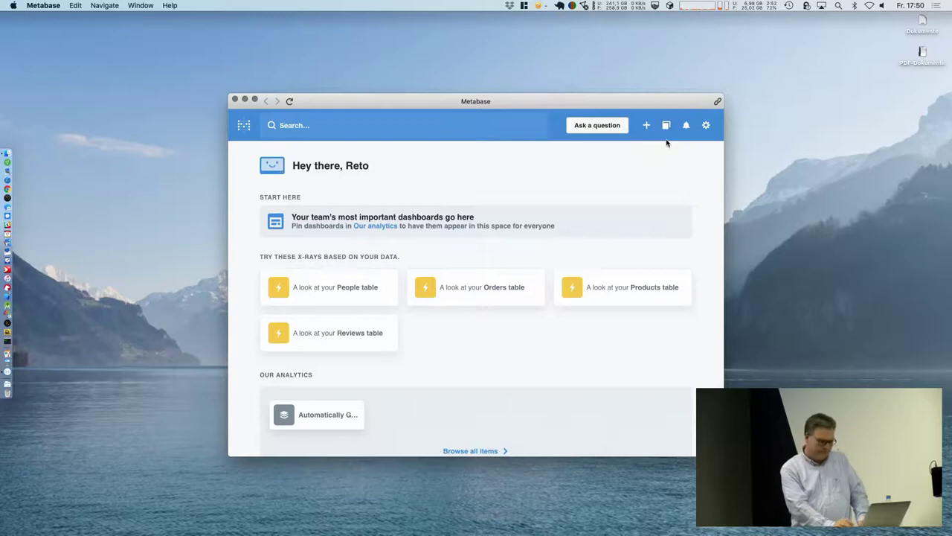
Step: Open the form for adding a database in the Metabase admin area and choose SQL Server as the database type
click(706, 131)
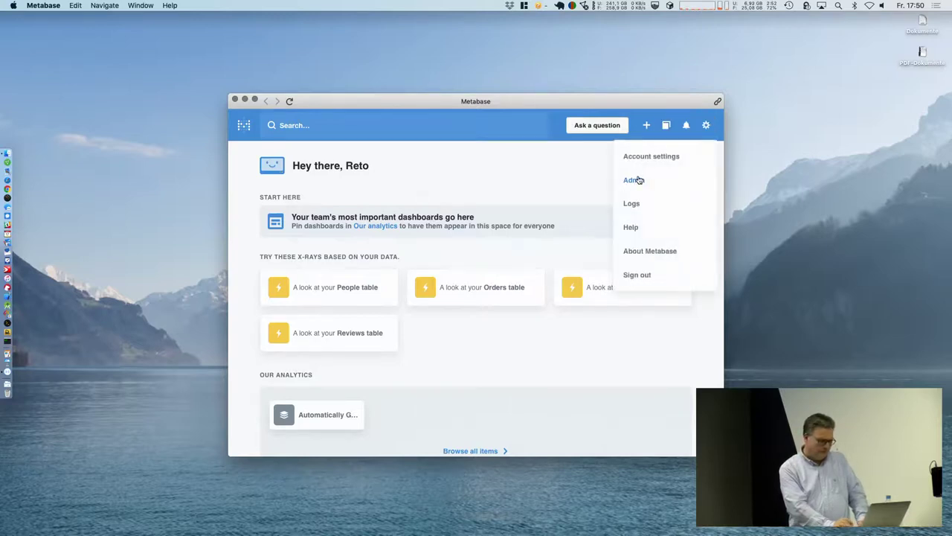
click(632, 179)
click(276, 217)
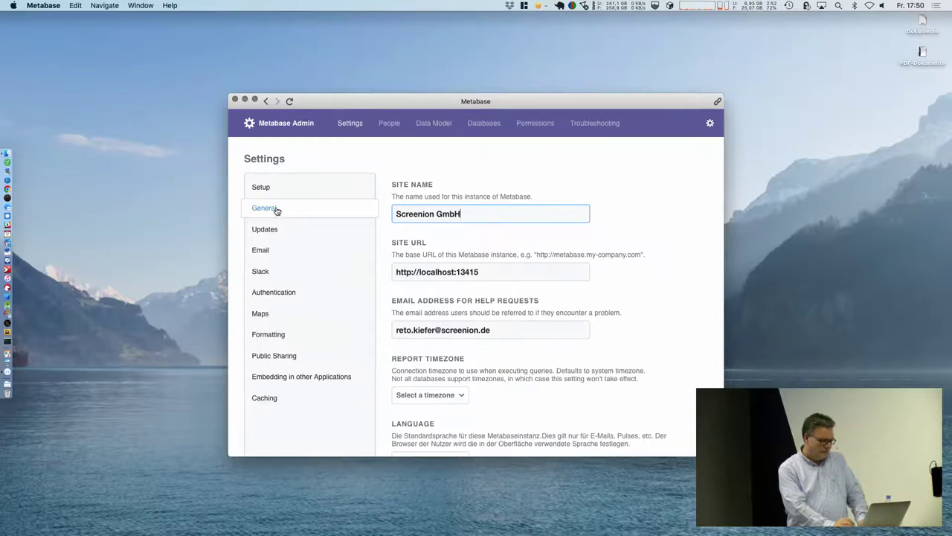
click(270, 195)
click(456, 230)
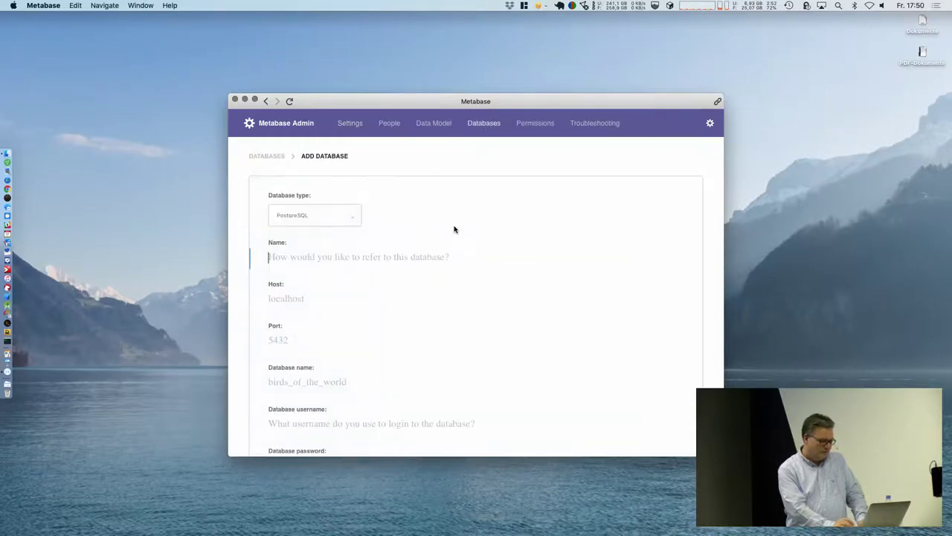
click(325, 214)
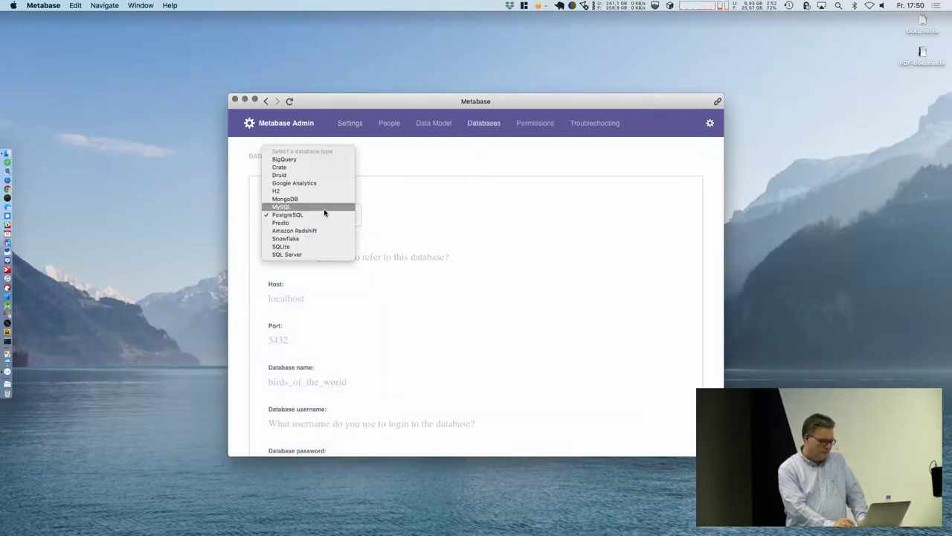
click(309, 255)
Step: Examine the SQL Server connection fields, from name, host and port through the credentials to the SSH-tunnel and large-database options
scroll(454, 230, down, 2)
click(408, 208)
click(297, 254)
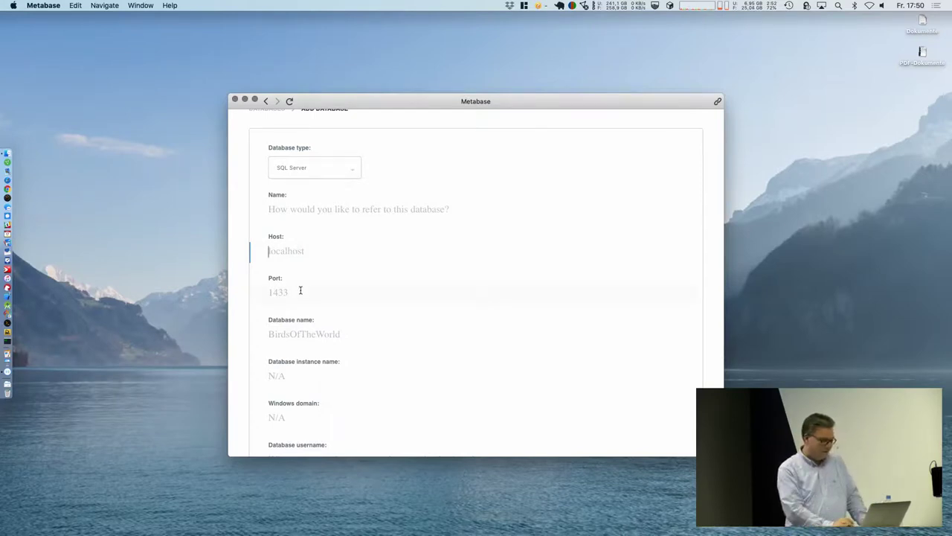
scroll(300, 289, down, 1)
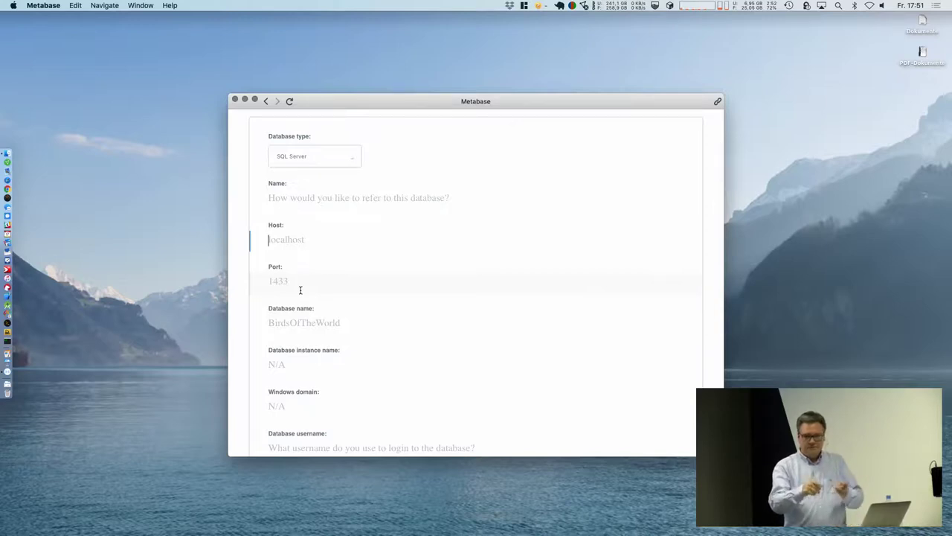
click(345, 316)
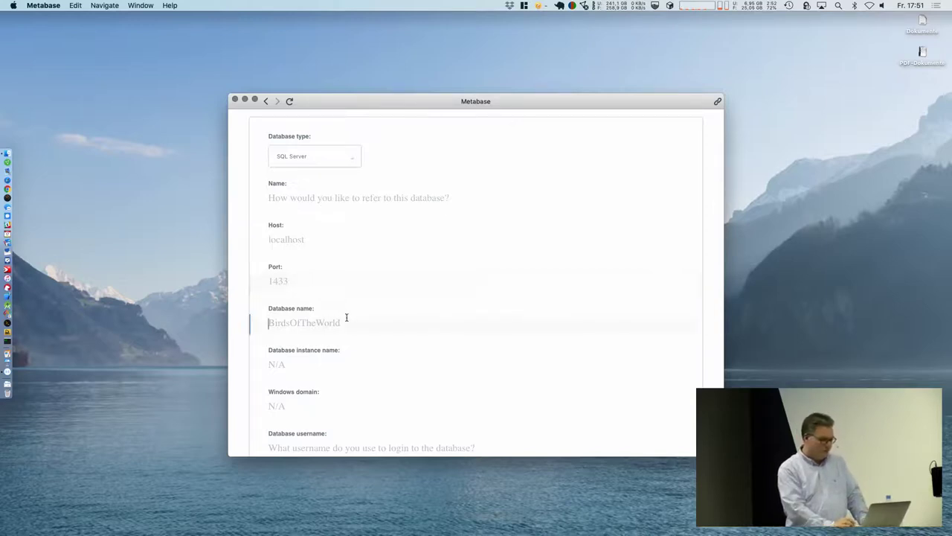
scroll(364, 359, down, 3)
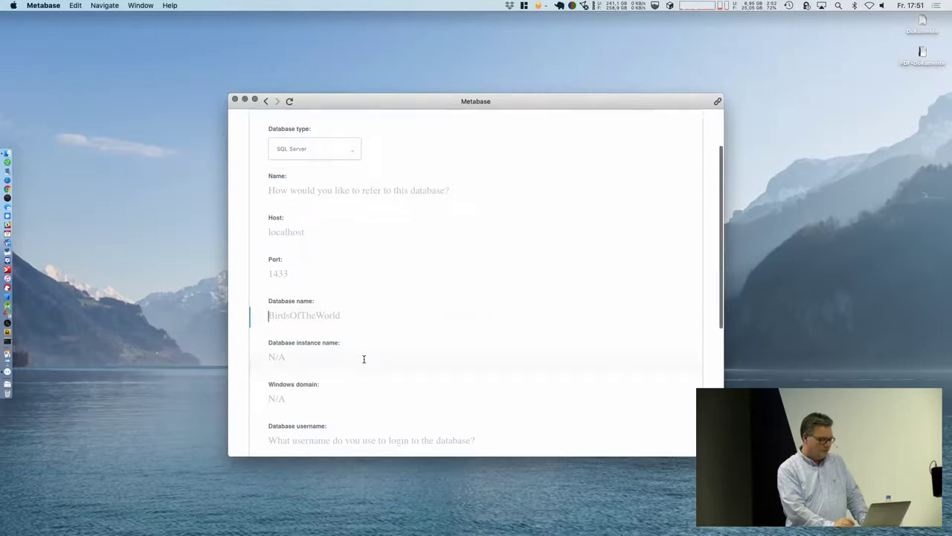
scroll(346, 352, down, 1)
click(321, 335)
click(345, 367)
click(335, 410)
scroll(337, 410, down, 3)
scroll(337, 409, down, 2)
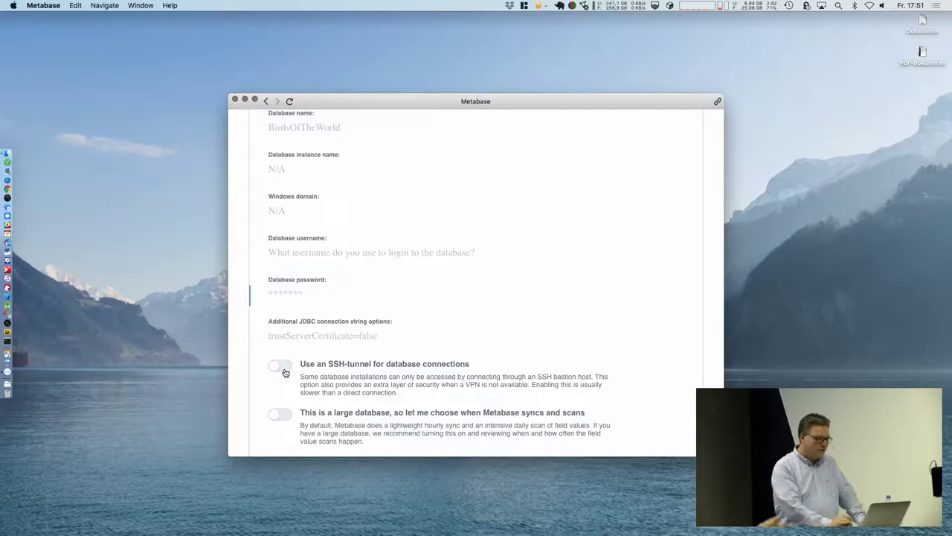
scroll(315, 137, up, 5)
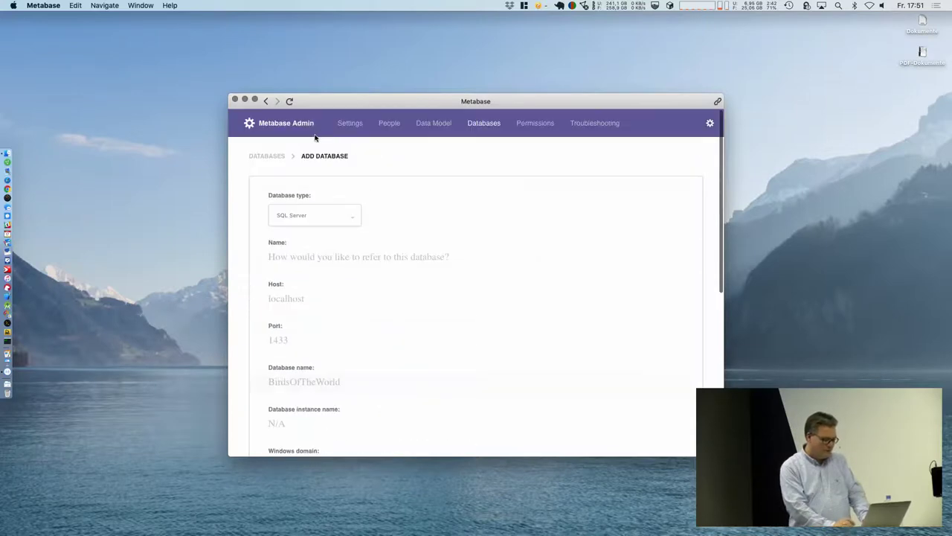
Step: Exit the admin area, view the "A look at your People table" collection in Automatically Generated Dashboards, and return to the home page
click(709, 132)
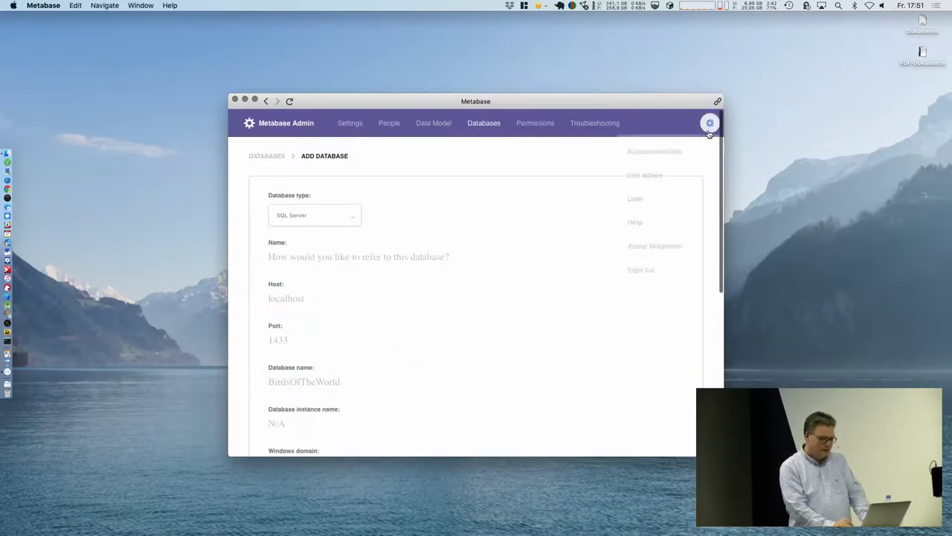
click(661, 181)
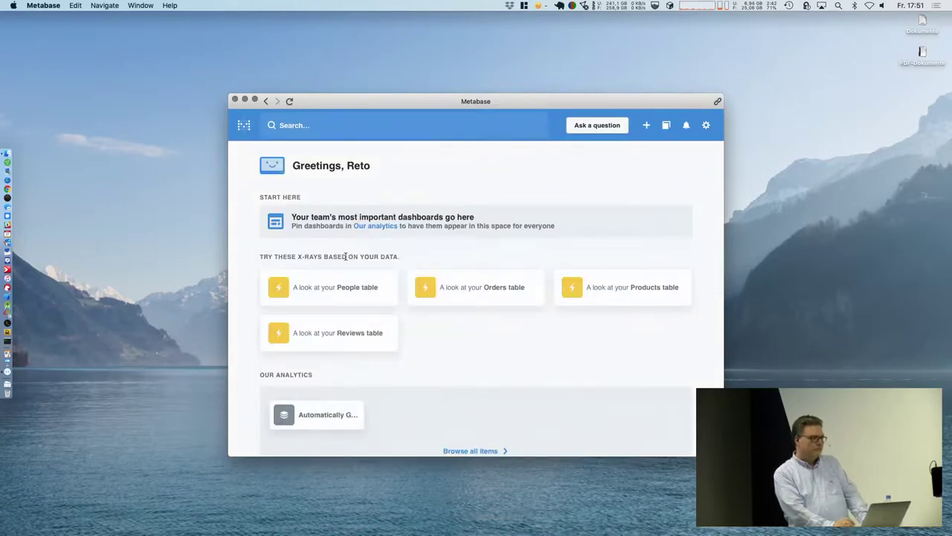
click(319, 421)
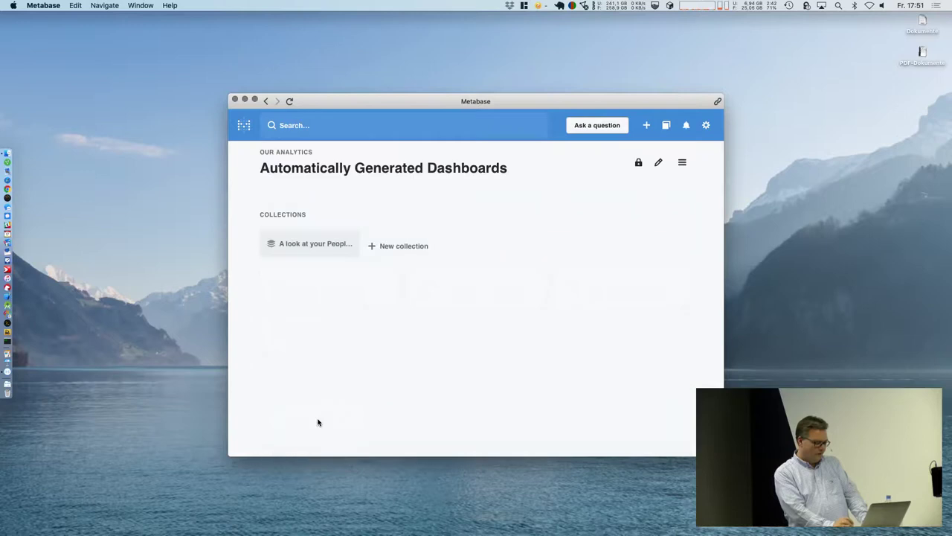
click(304, 248)
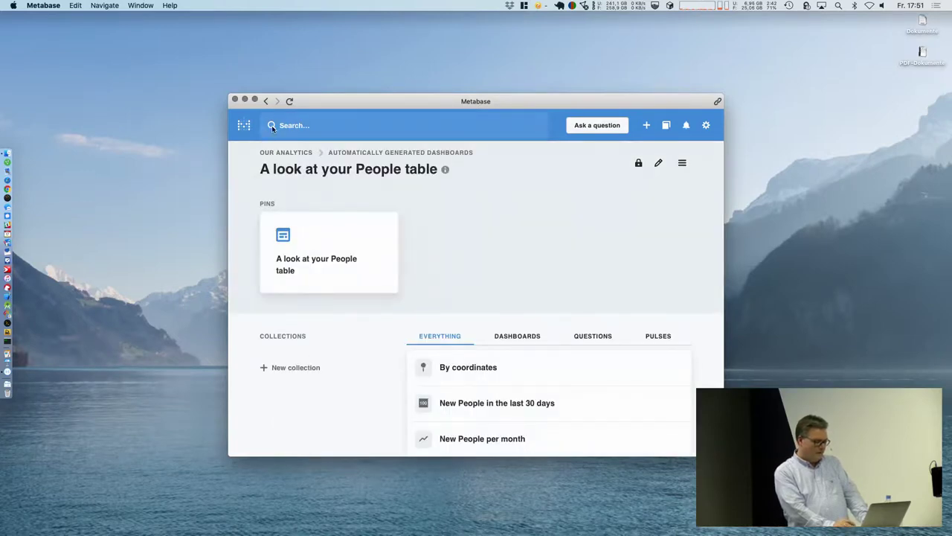
click(266, 102)
click(266, 102)
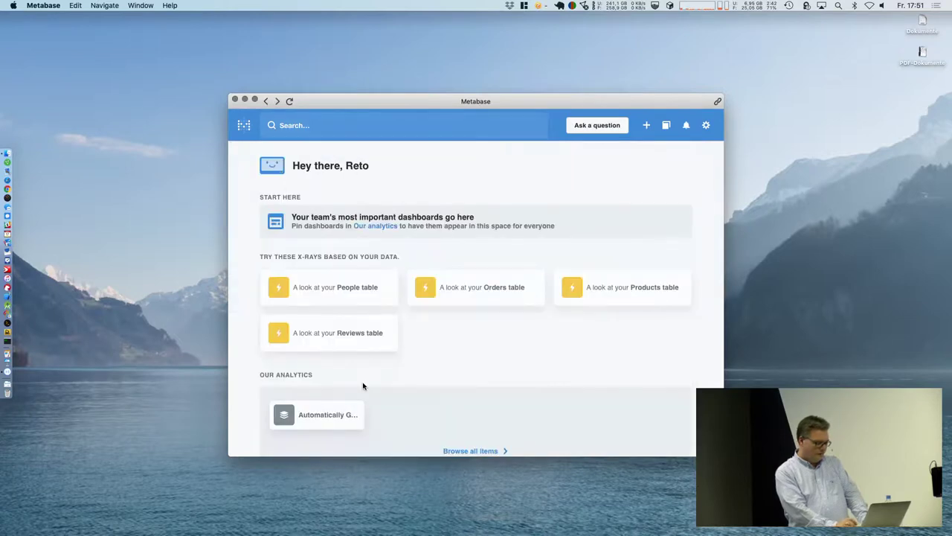
Step: Open the People table from the Sample Dataset and widen the window to show more columns
scroll(352, 396, down, 5)
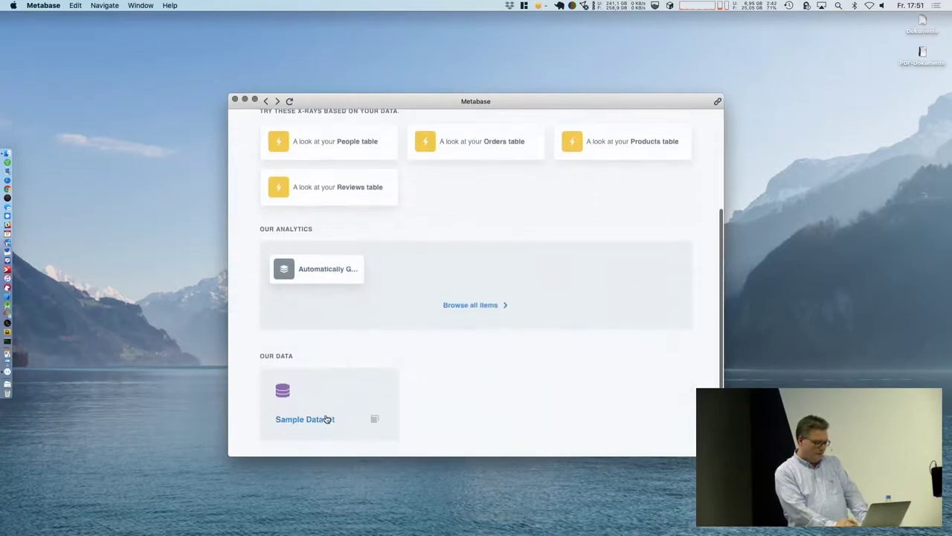
click(325, 420)
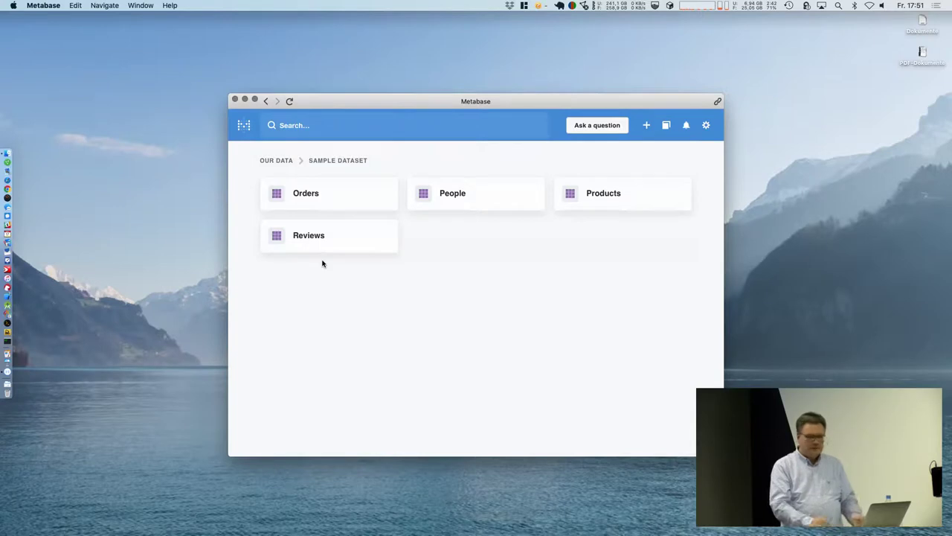
mouse_move(478, 192)
click(446, 192)
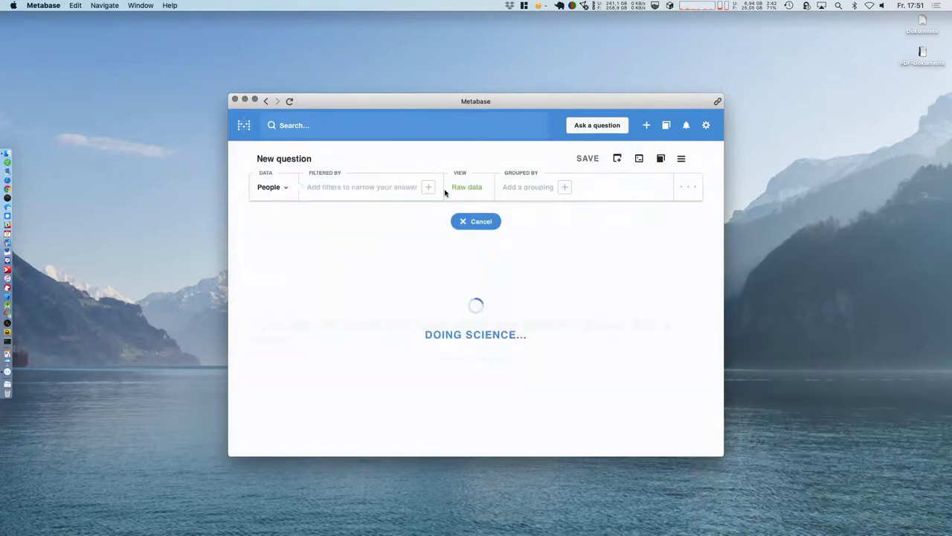
drag(723, 153, 951, 106)
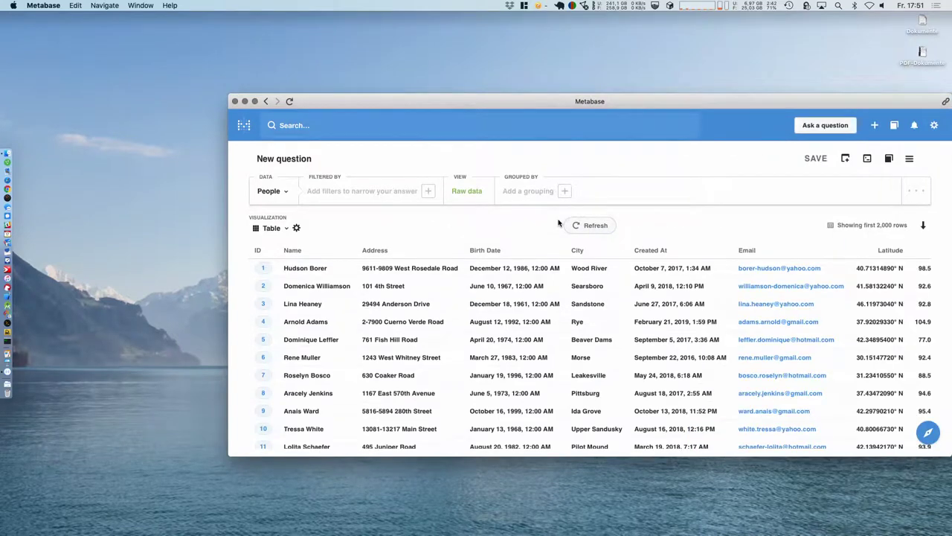
Step: View the fields available for filtering the People table and dismiss the list without adding a filter
click(293, 256)
click(376, 191)
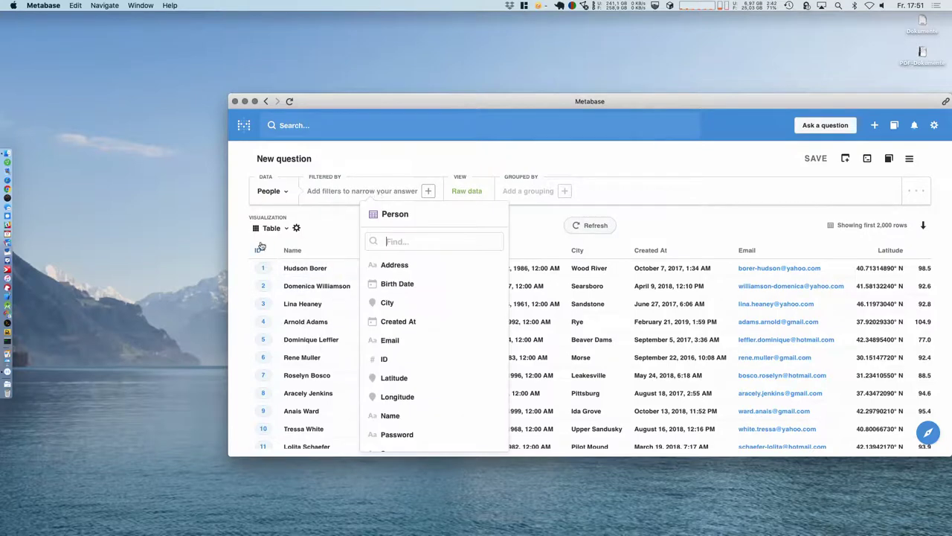
click(372, 151)
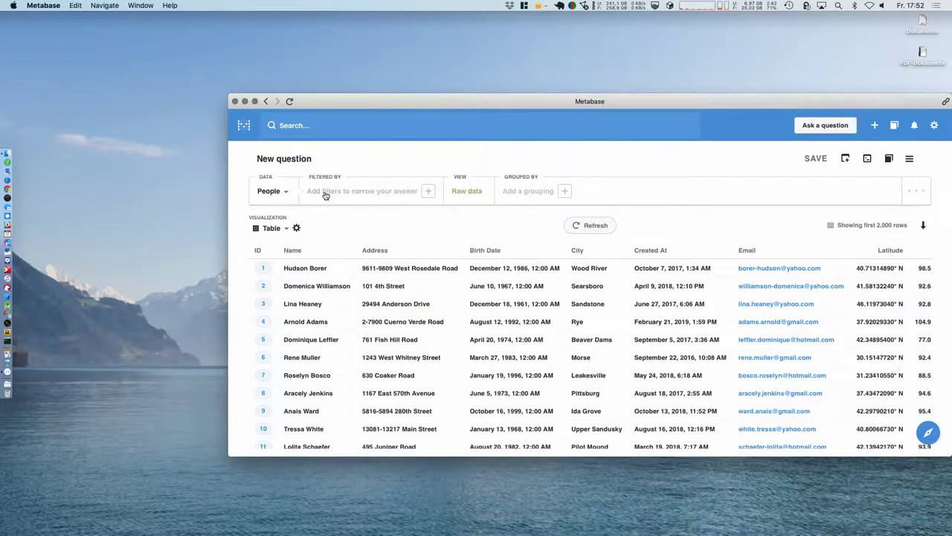
Step: Browse the visualization types for the People question and change it from a table to Gauge
click(286, 232)
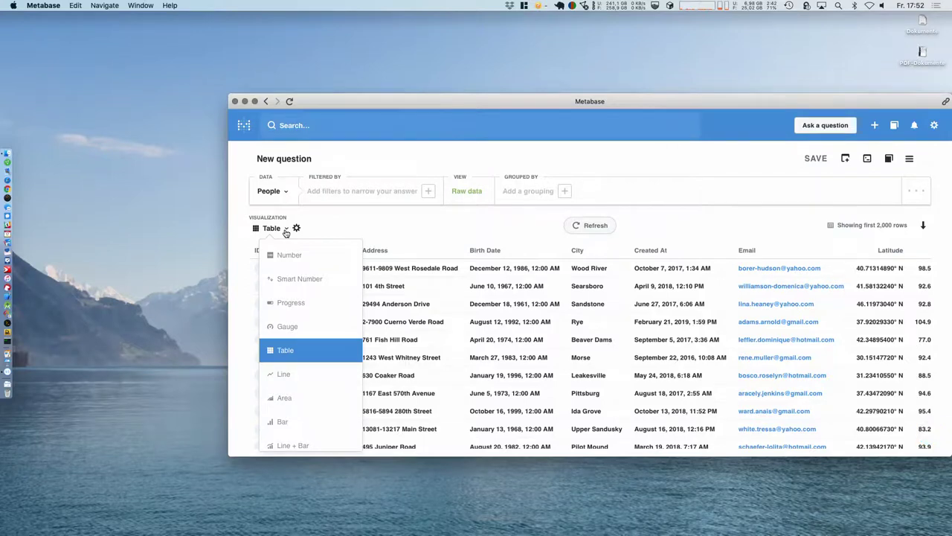
scroll(302, 315, down, 2)
scroll(303, 315, down, 4)
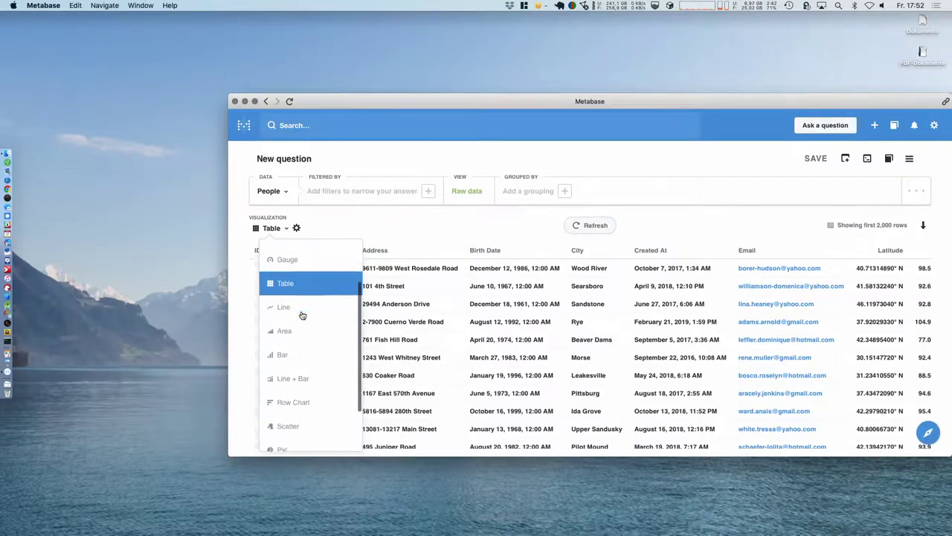
scroll(303, 314, up, 5)
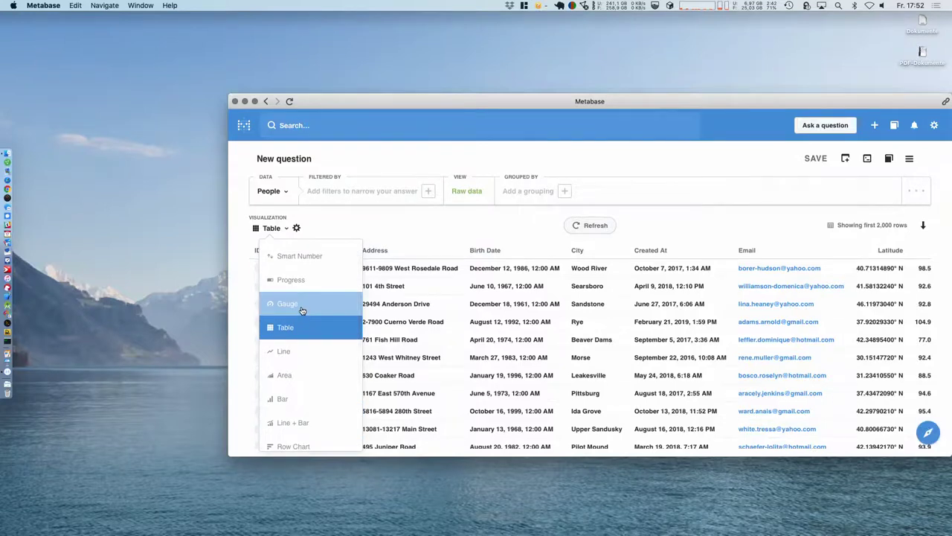
click(302, 310)
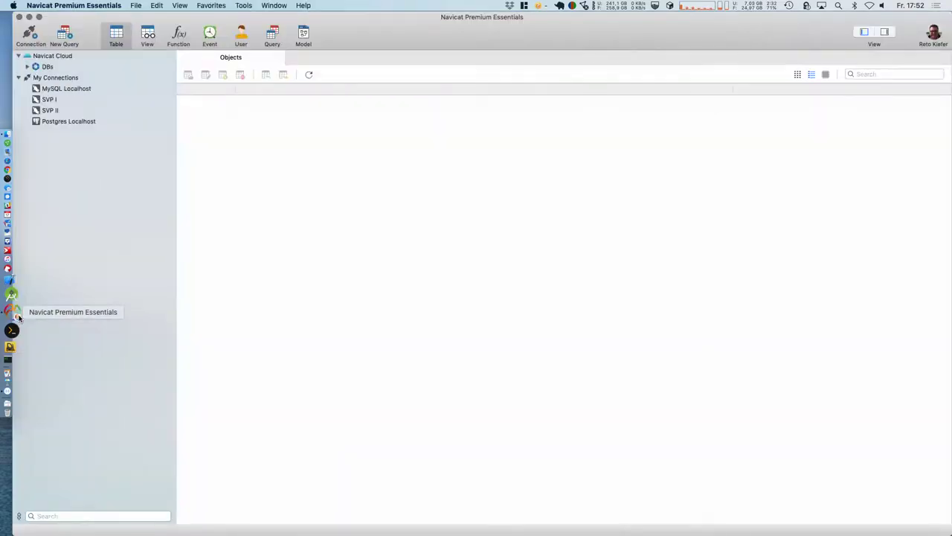
Step: View the About information of Navicat Premium Essentials, close it, and quit the application
click(46, 6)
click(48, 16)
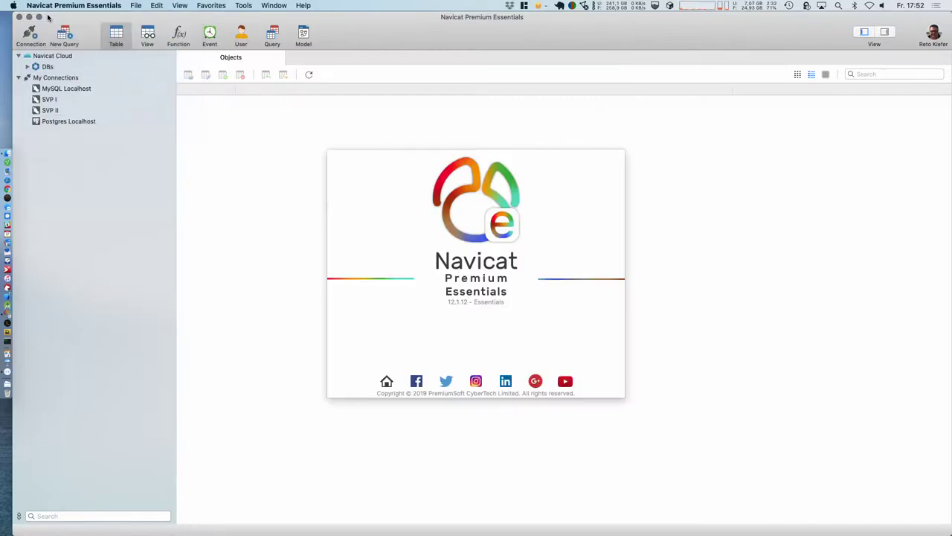
click(280, 159)
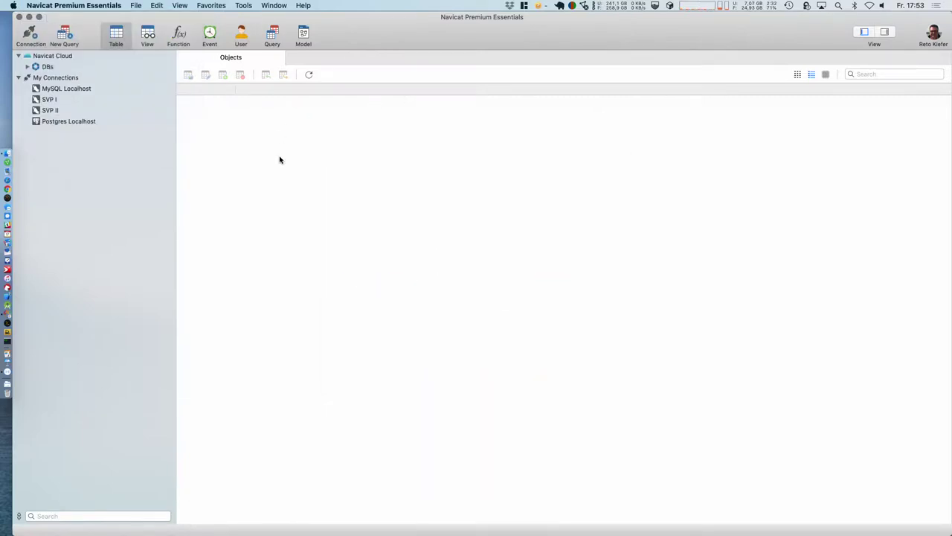
key(super+q)
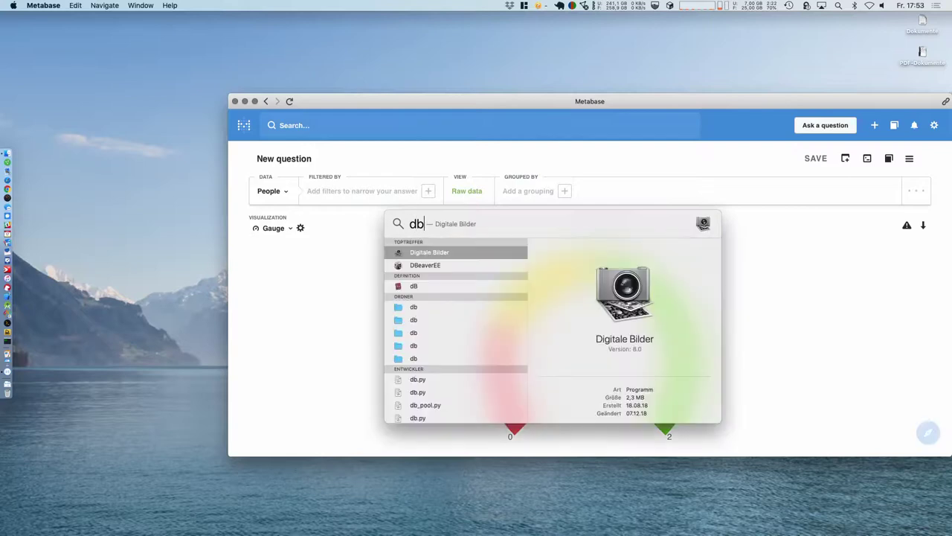
Step: Launch DBeaverEE from the system search results for "db"
key(Down)
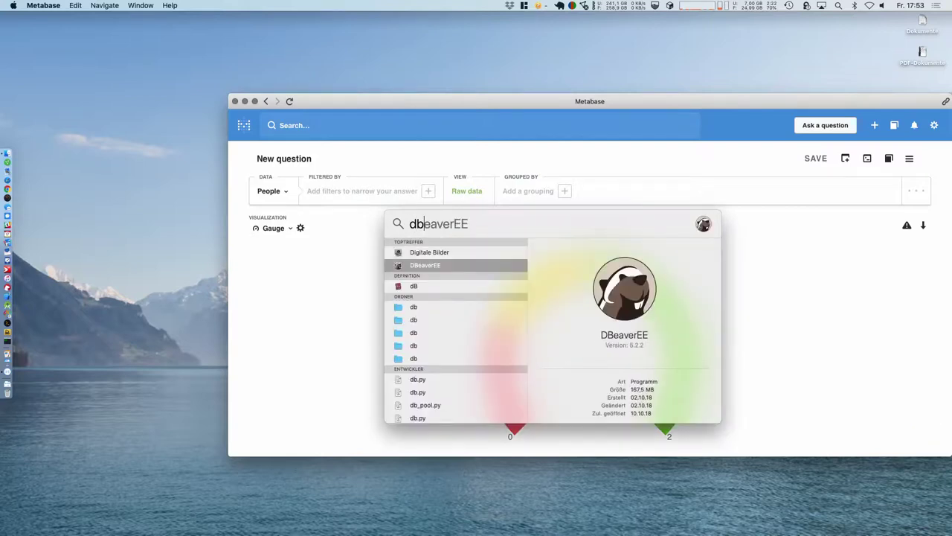
key(Return)
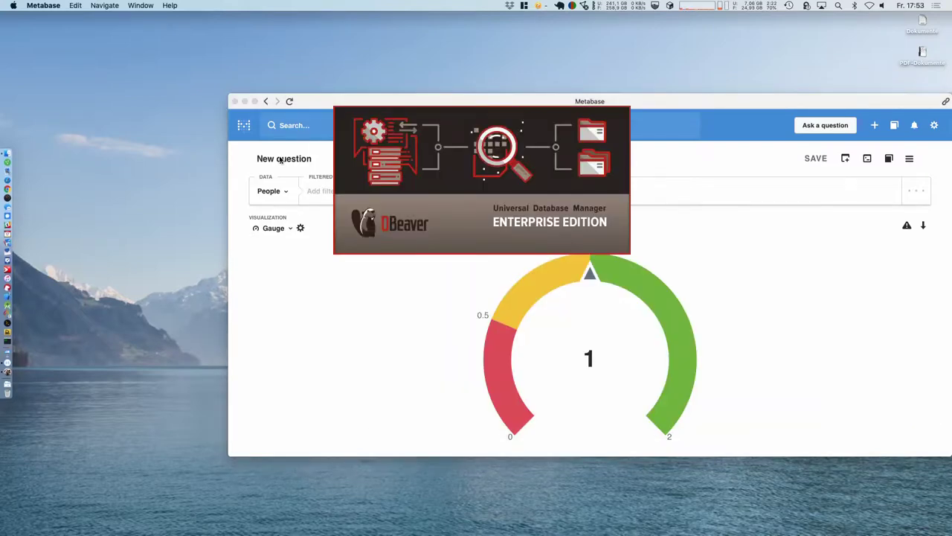